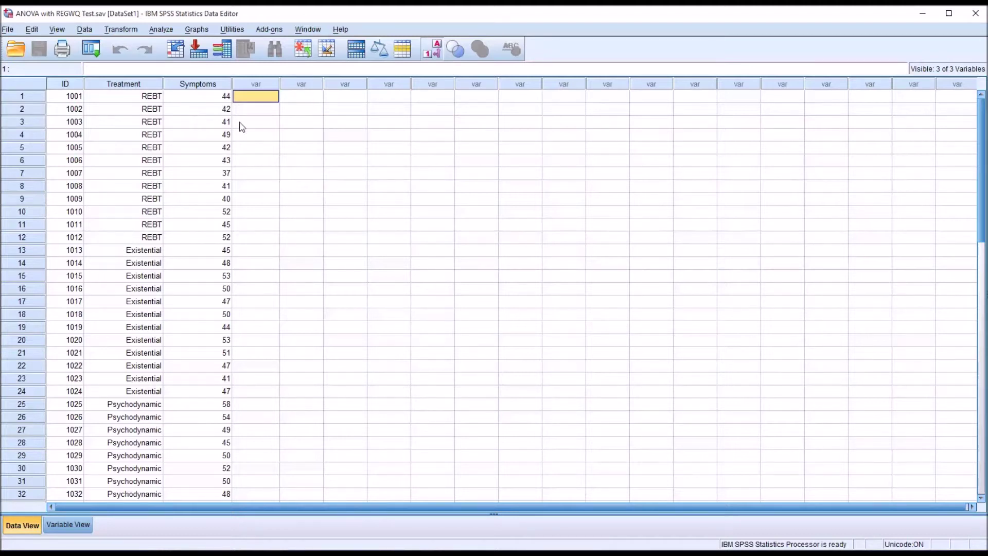
- Examine the Treatment and Symptoms columns of the dataset as the independent and dependent variables
click(118, 85)
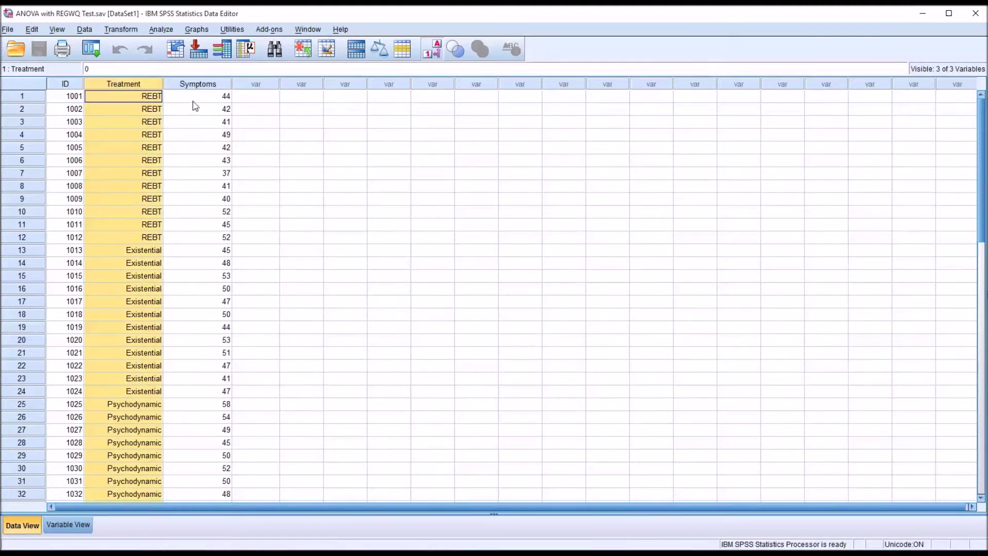
click(242, 101)
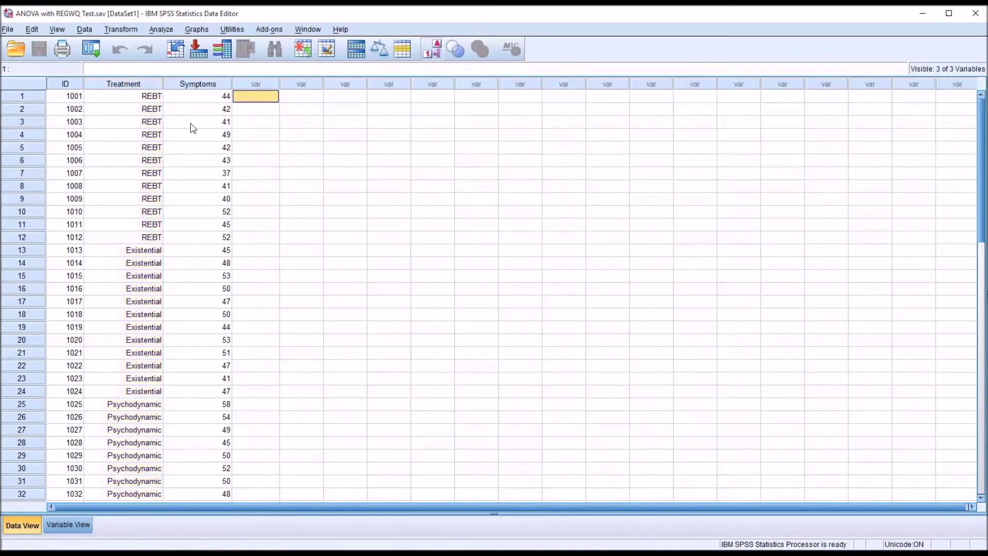
click(94, 406)
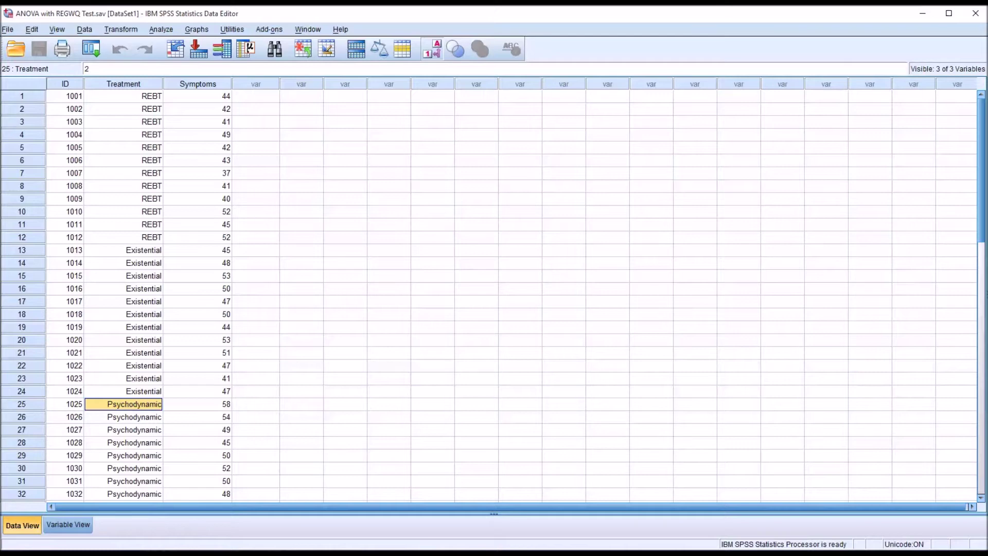
mouse_move(981, 232)
mouse_down()
mouse_move(974, 323)
mouse_move(973, 214)
mouse_up()
click(135, 98)
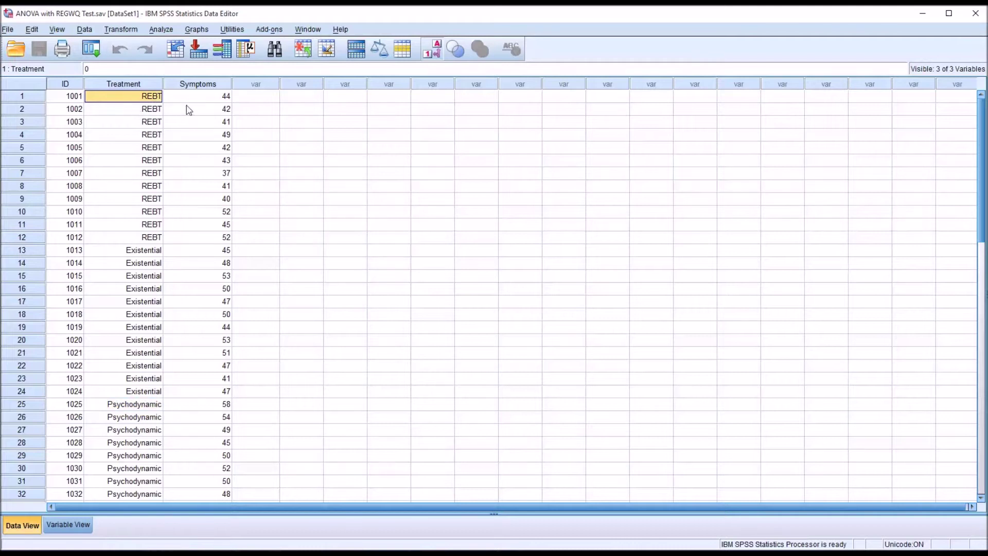
click(205, 85)
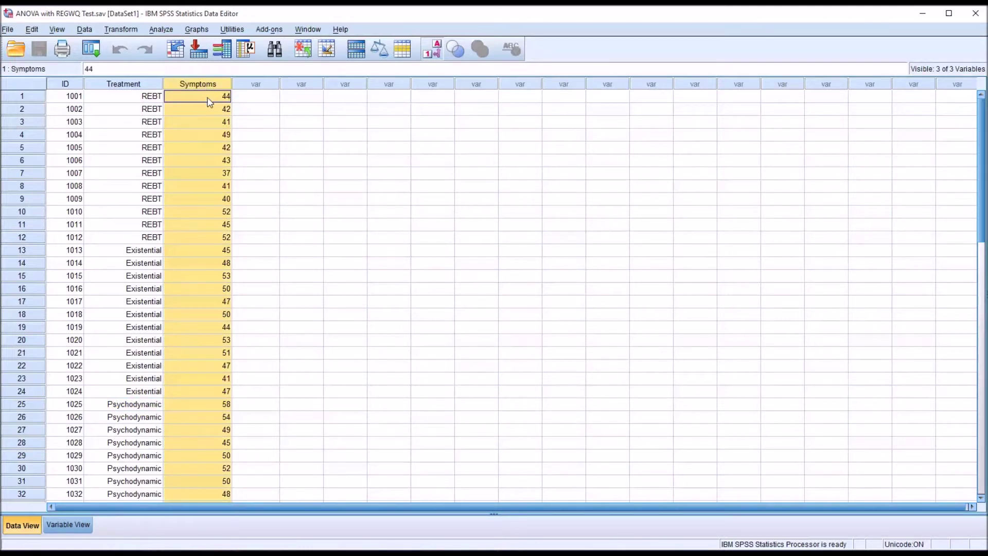
click(244, 101)
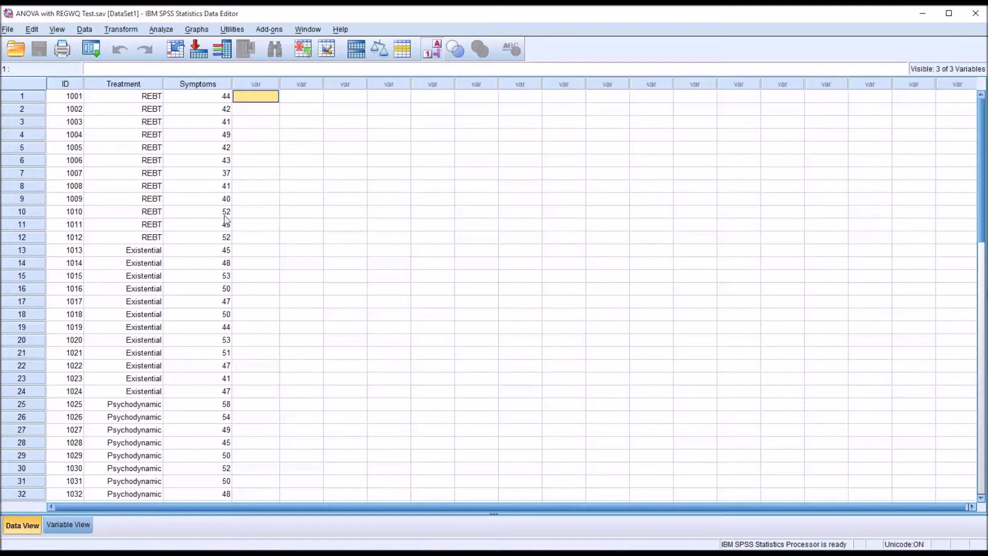
- Examine the rows of each treatment group, REBT, Existential, Psychodynamic and Control, and their Symptoms scores
click(113, 162)
click(111, 253)
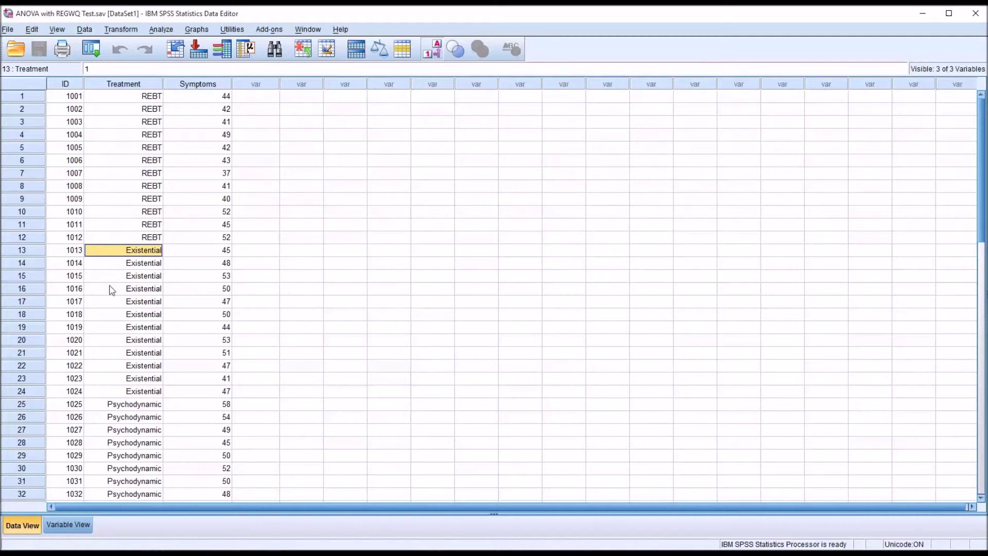
click(108, 417)
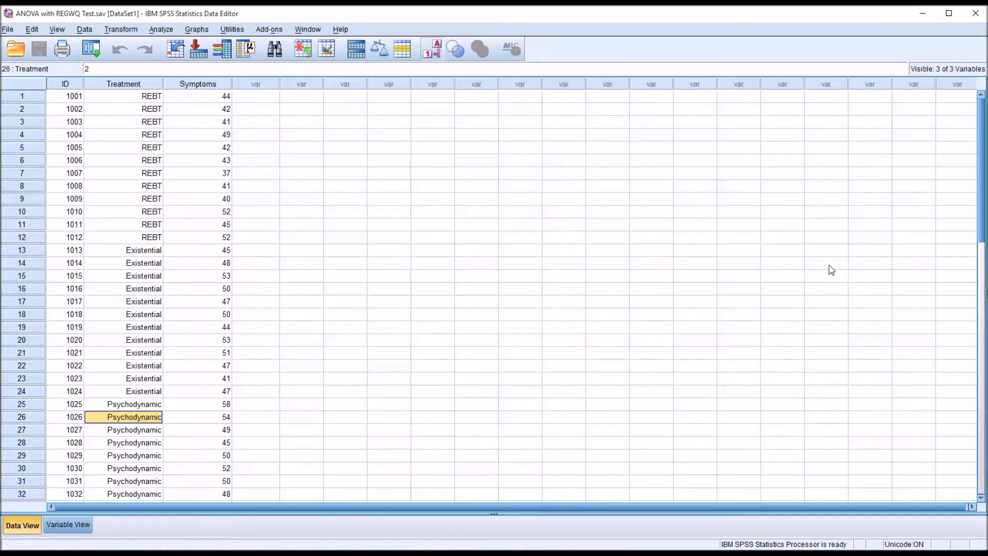
scroll(962, 288, down, 6)
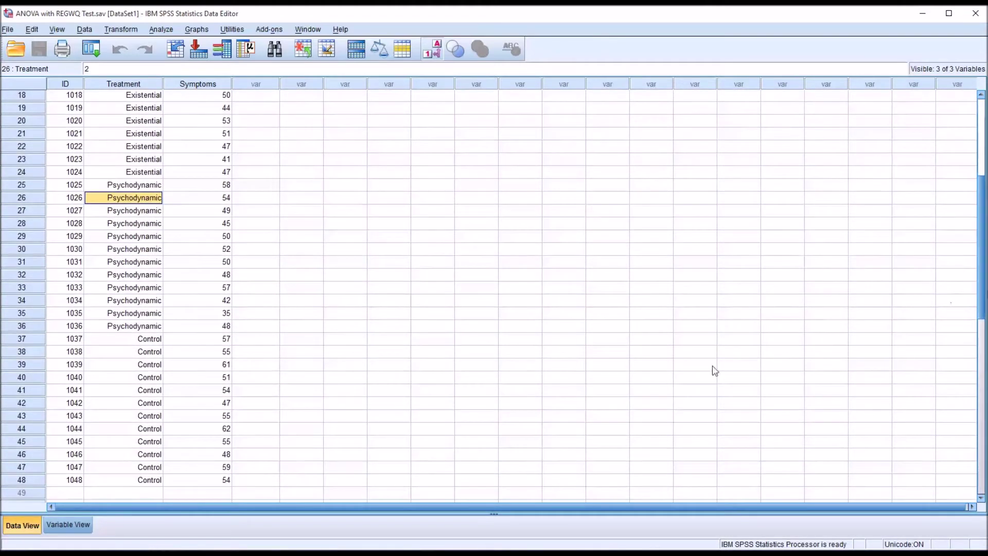
click(131, 342)
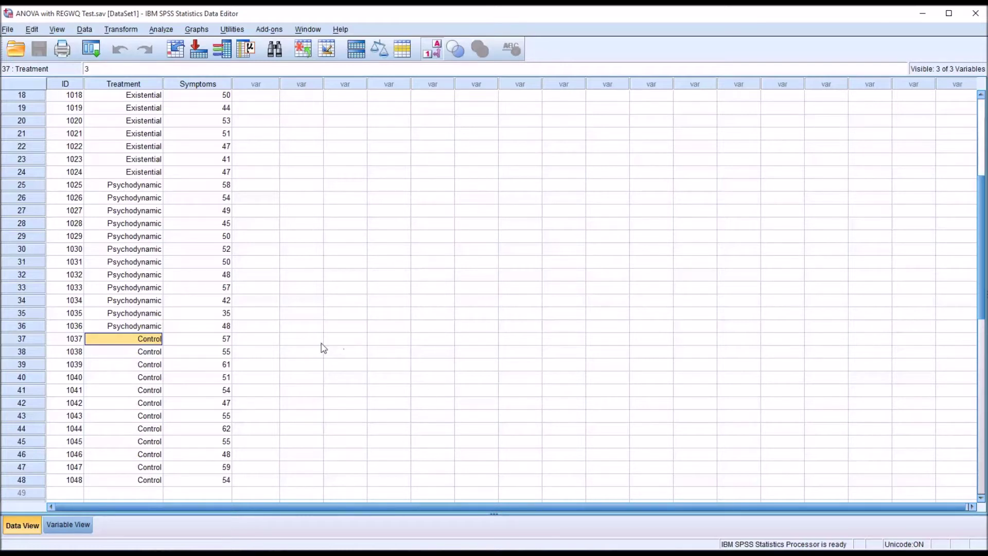
drag(980, 311, 978, 227)
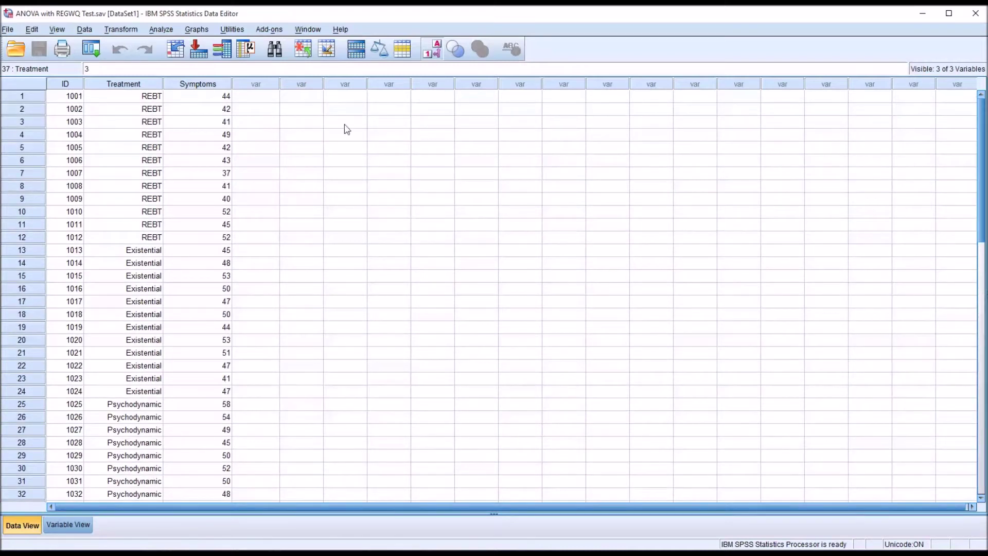
click(257, 101)
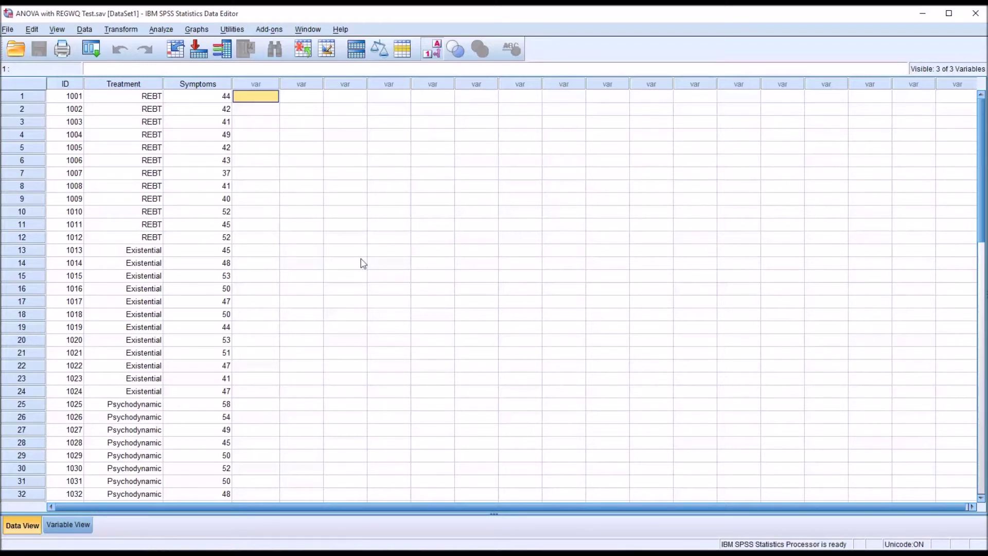
drag(982, 235, 950, 192)
click(194, 85)
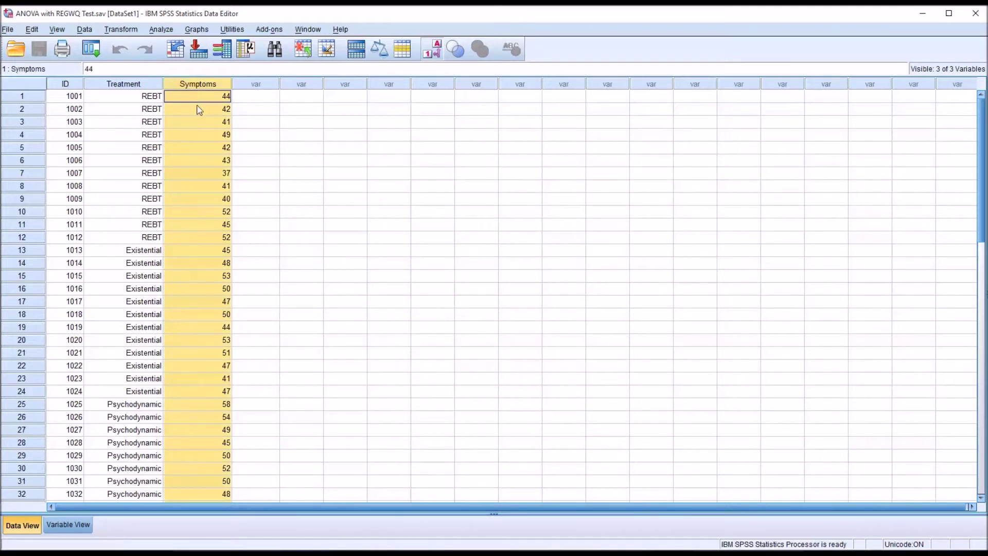
click(241, 101)
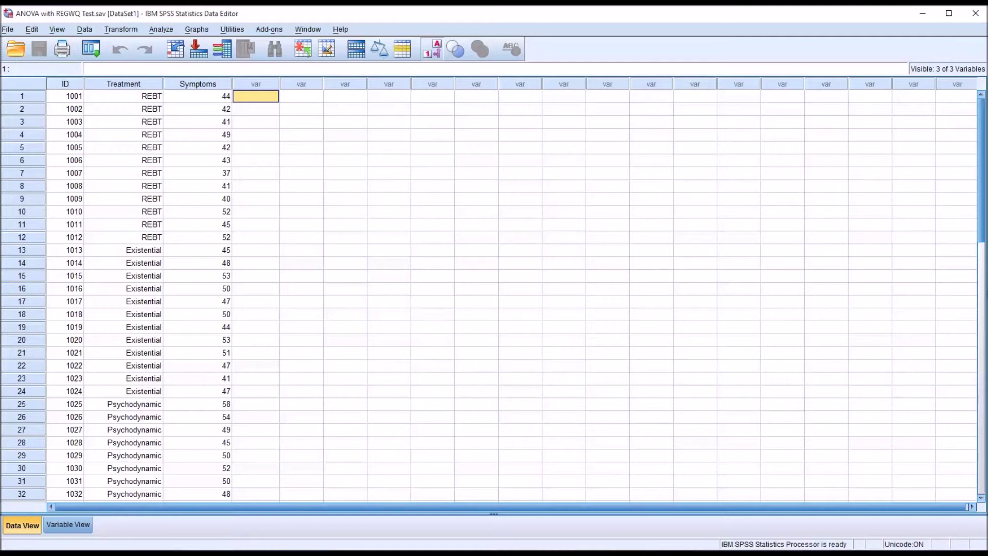
- Set up an Explore analysis with Symptoms as the dependent variable
click(159, 29)
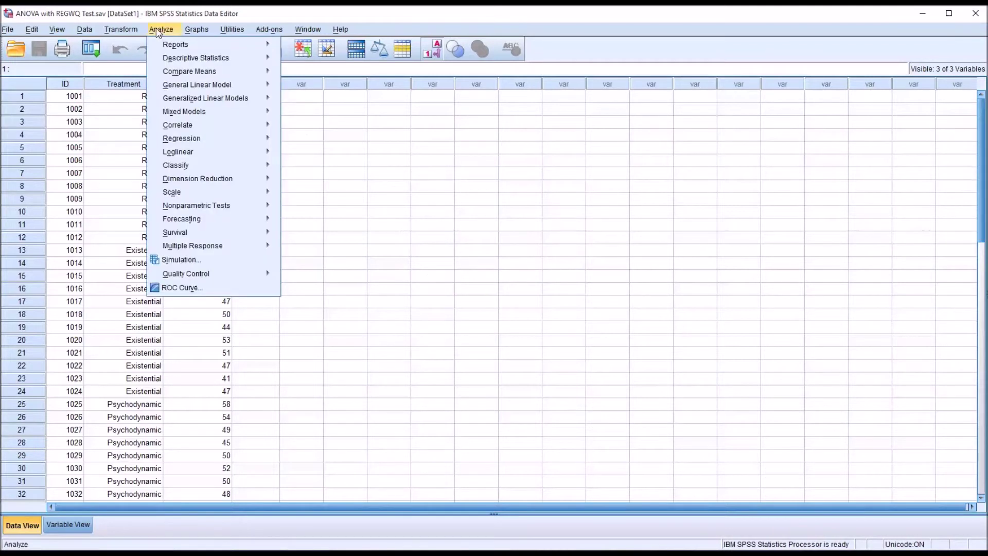
mouse_move(178, 63)
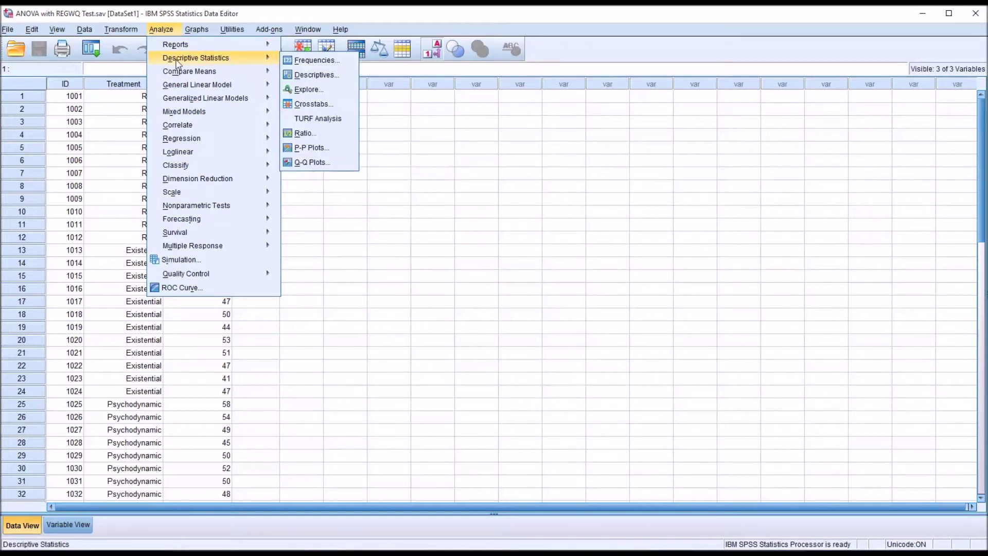
click(306, 90)
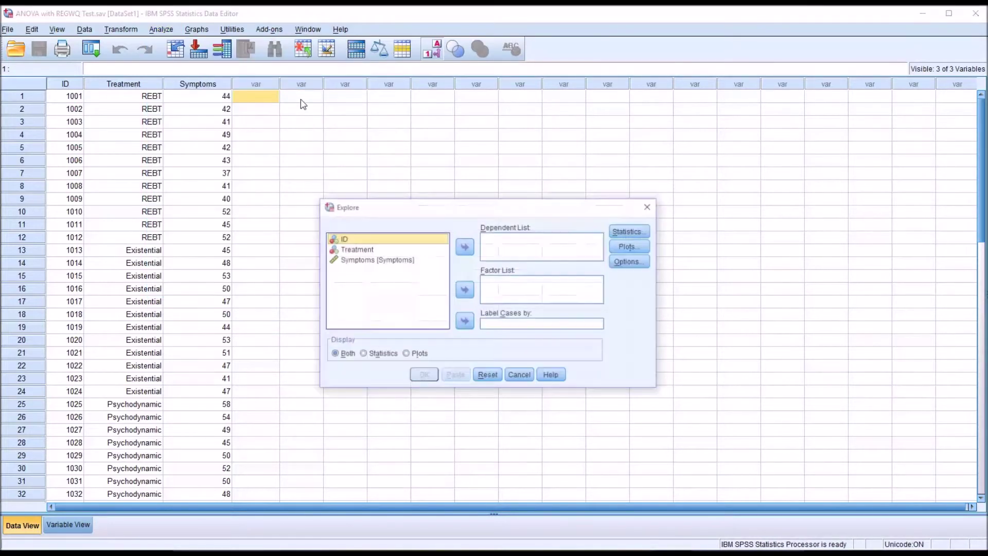
click(364, 260)
drag(358, 263, 515, 247)
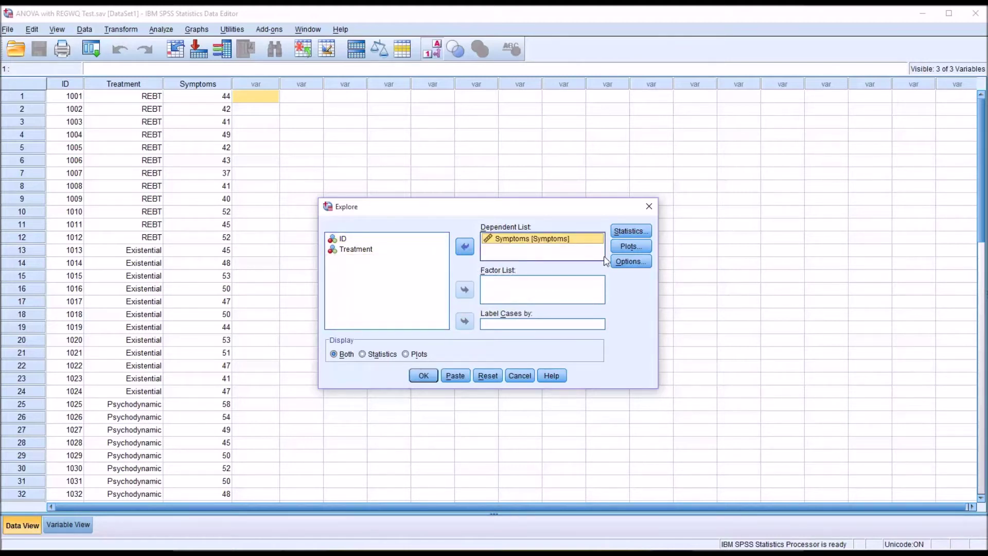
- Request a histogram instead of the stem-and-leaf plot, add normality plots with tests, and run the Explore analysis
click(632, 246)
click(543, 250)
click(541, 236)
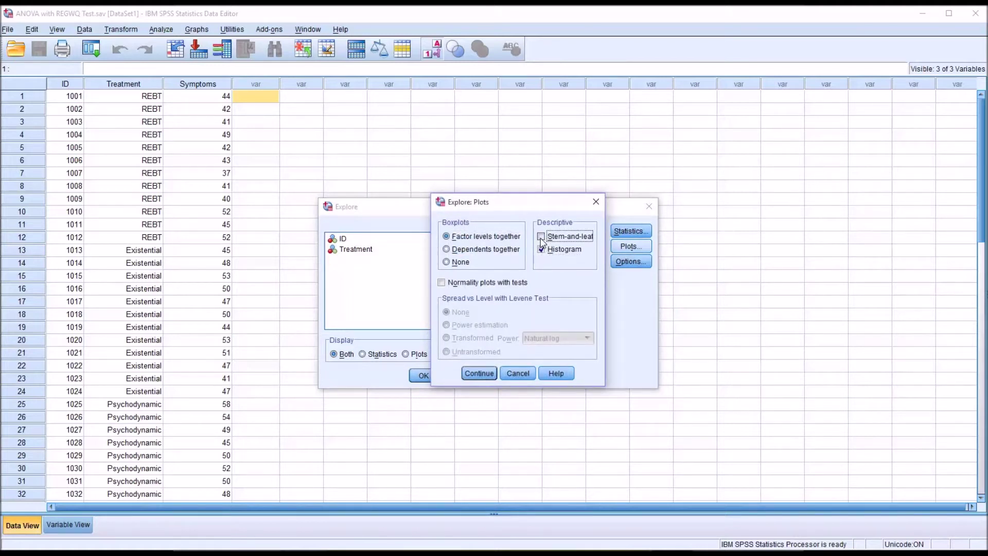
click(441, 283)
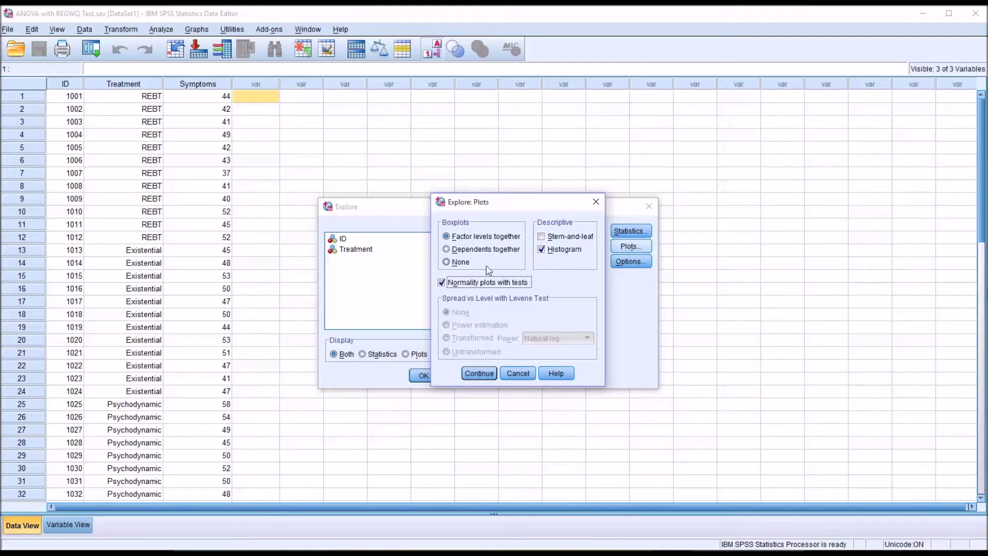
click(480, 372)
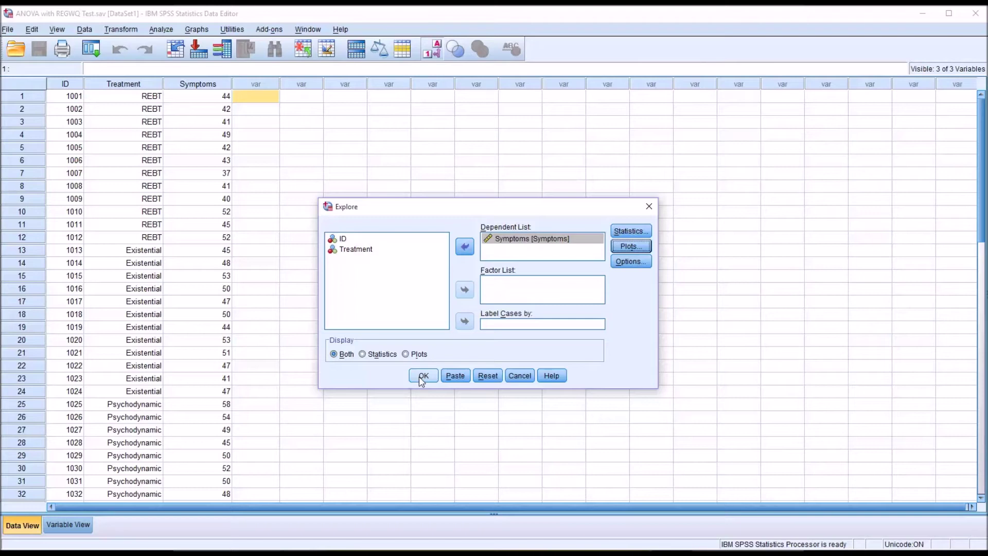
click(419, 376)
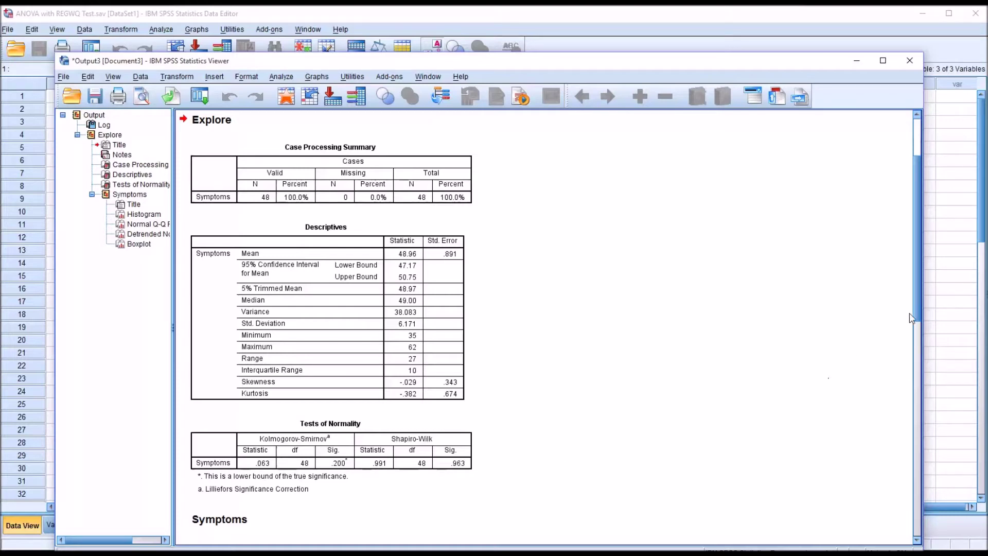
- Examine the Symptoms boxplot at the end of the Explore output for outliers
drag(915, 310, 884, 535)
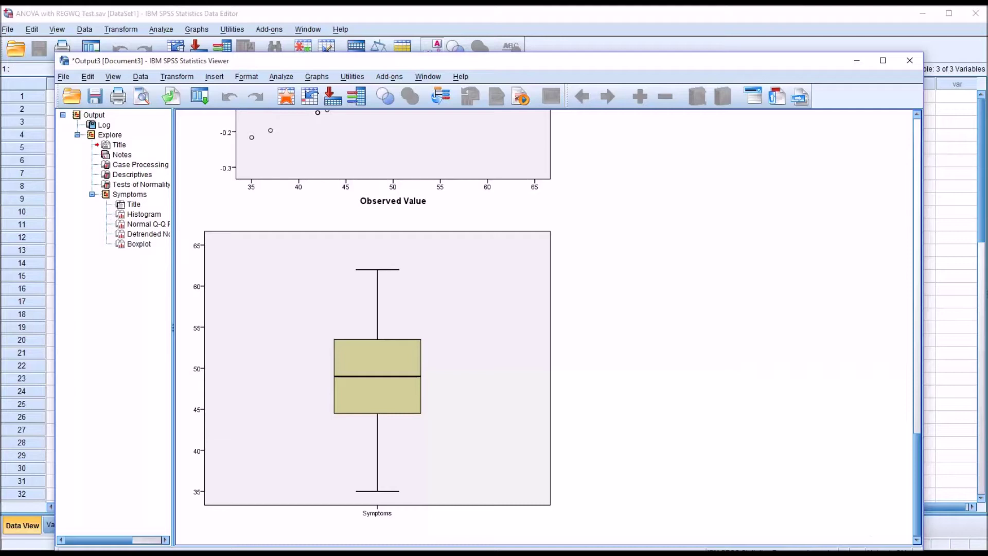
click(549, 479)
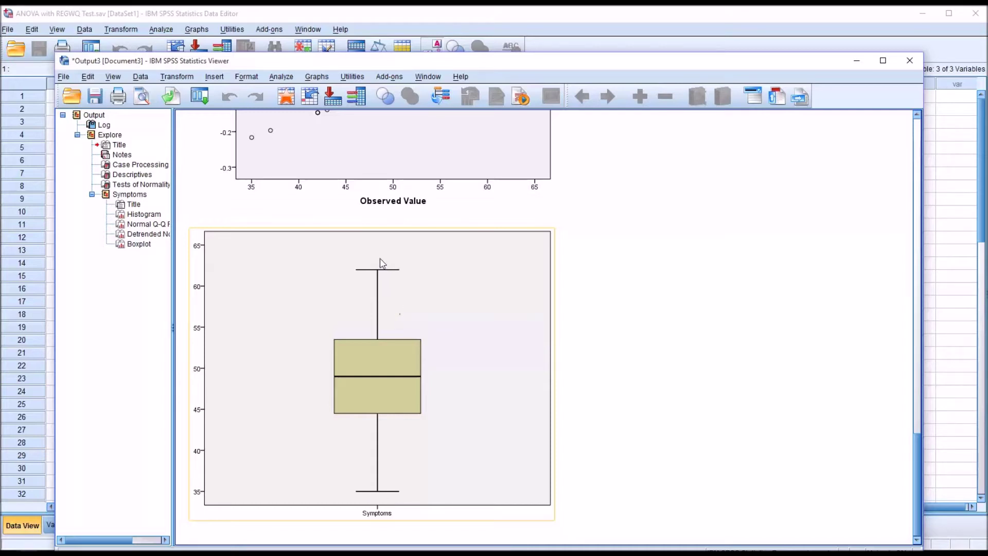
click(617, 369)
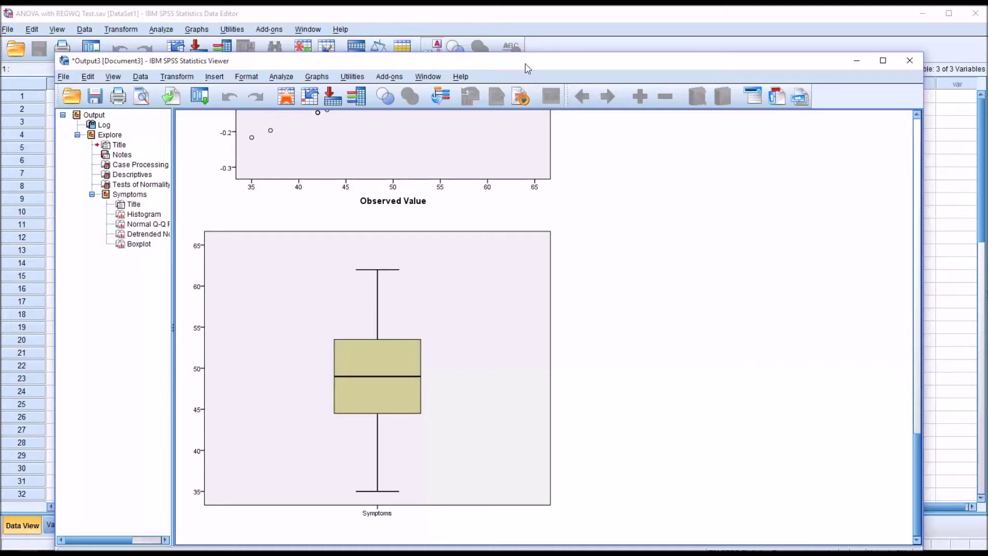
- Set up a Univariate General Linear Model with Symptoms as the dependent variable and Treatment as the fixed factor
drag(524, 67, 540, 40)
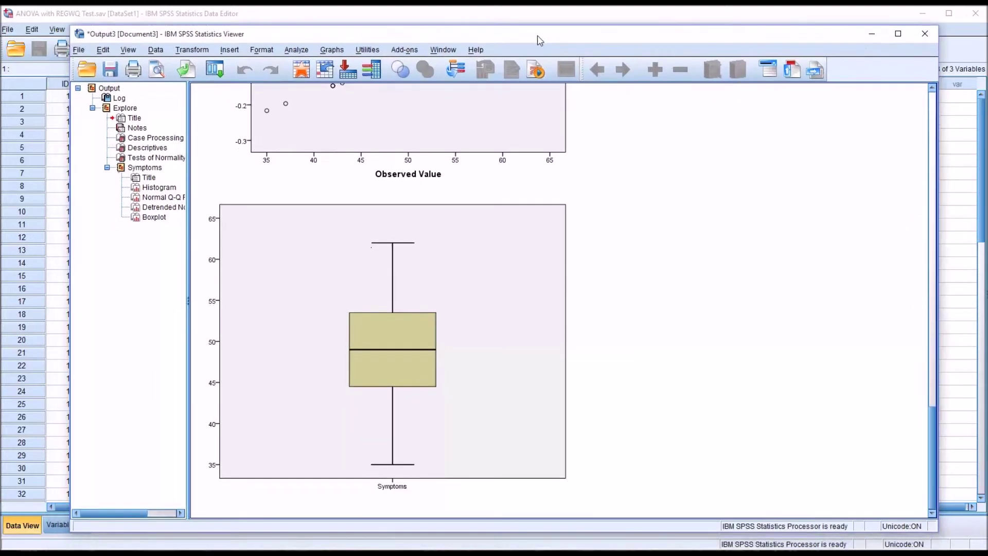
click(297, 49)
mouse_move(330, 106)
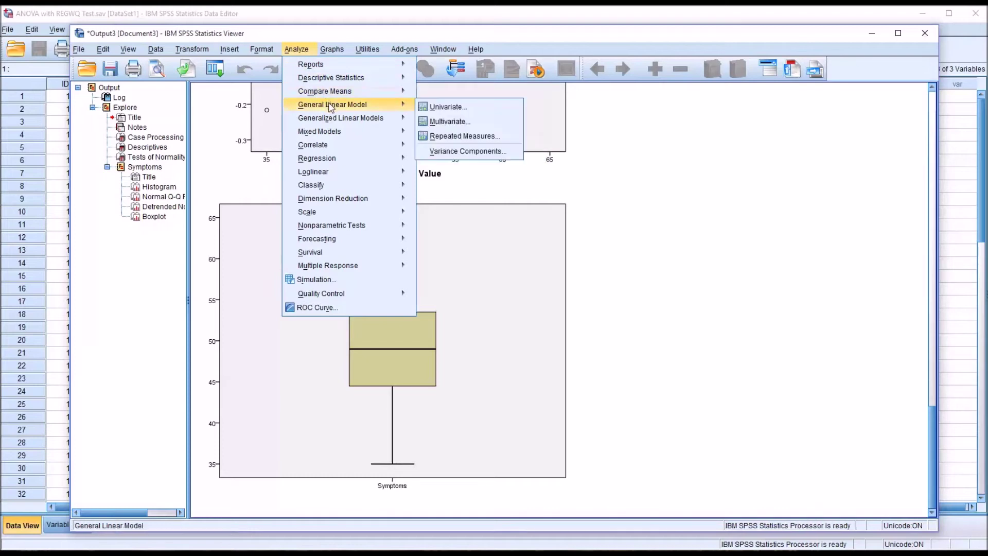
click(427, 107)
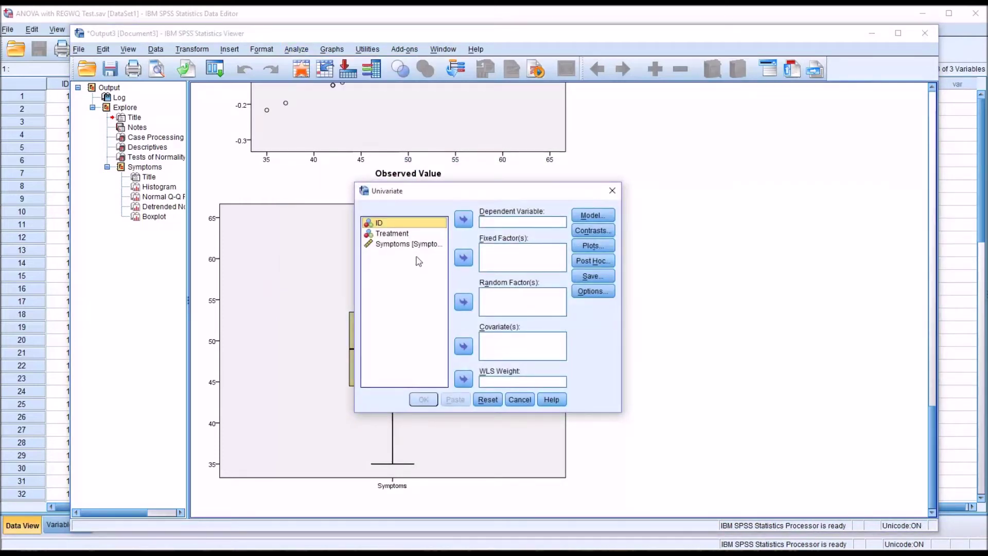
drag(426, 245, 506, 226)
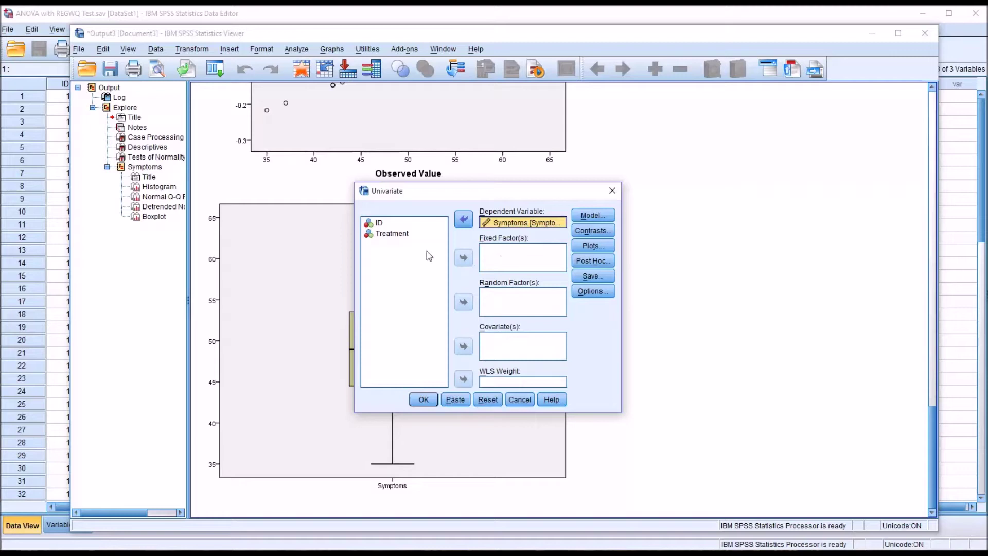
drag(393, 235, 498, 262)
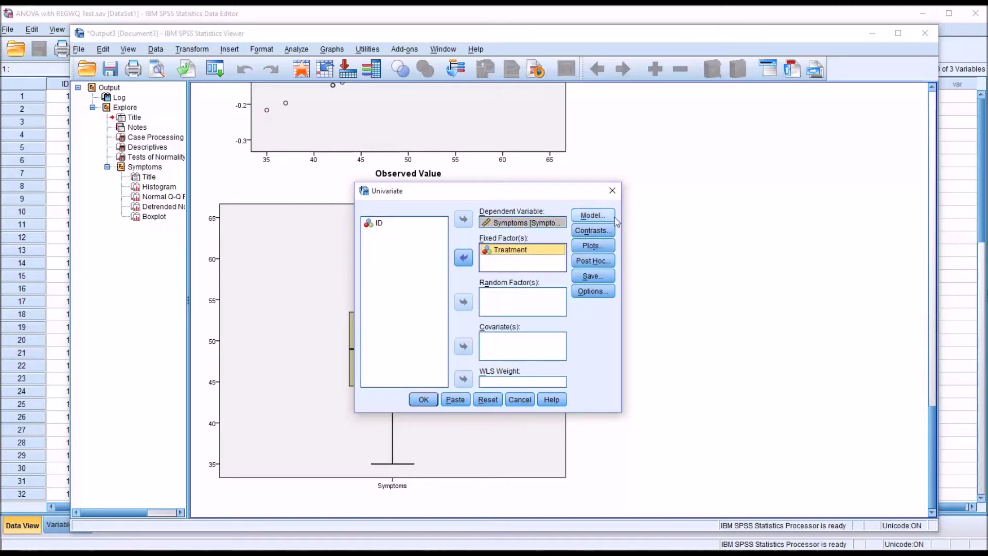
- Add a profile plot with Treatment on the horizontal axis to the Univariate analysis
click(591, 248)
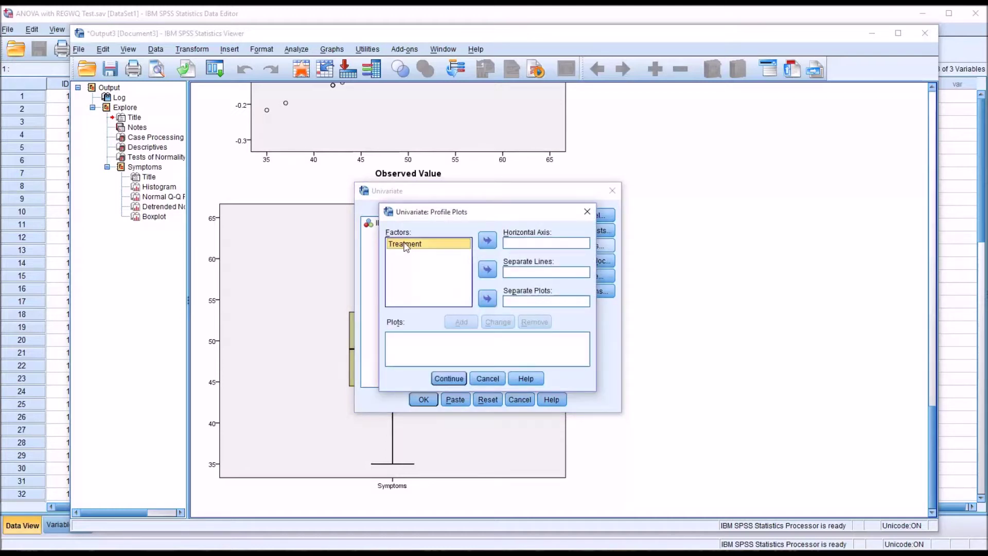
click(487, 242)
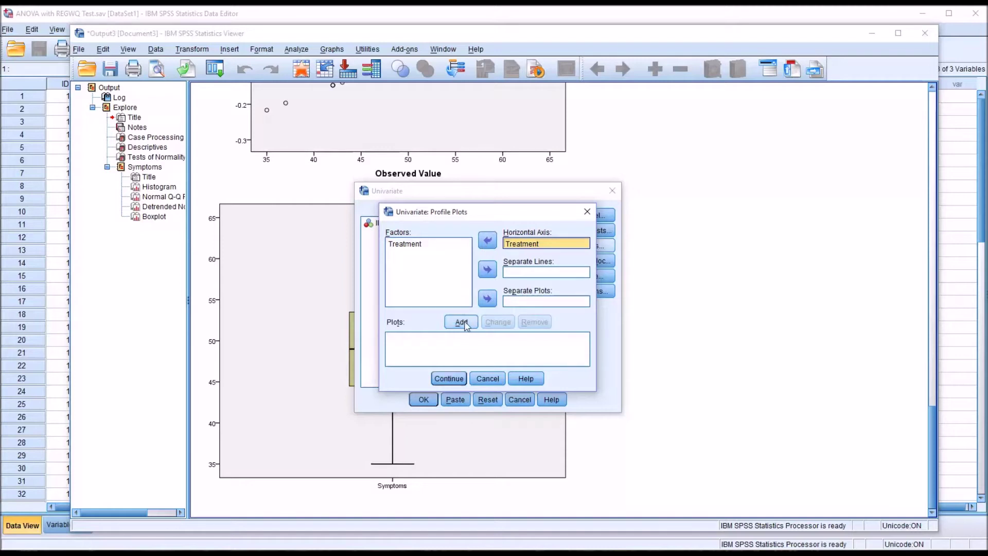
click(462, 323)
click(448, 381)
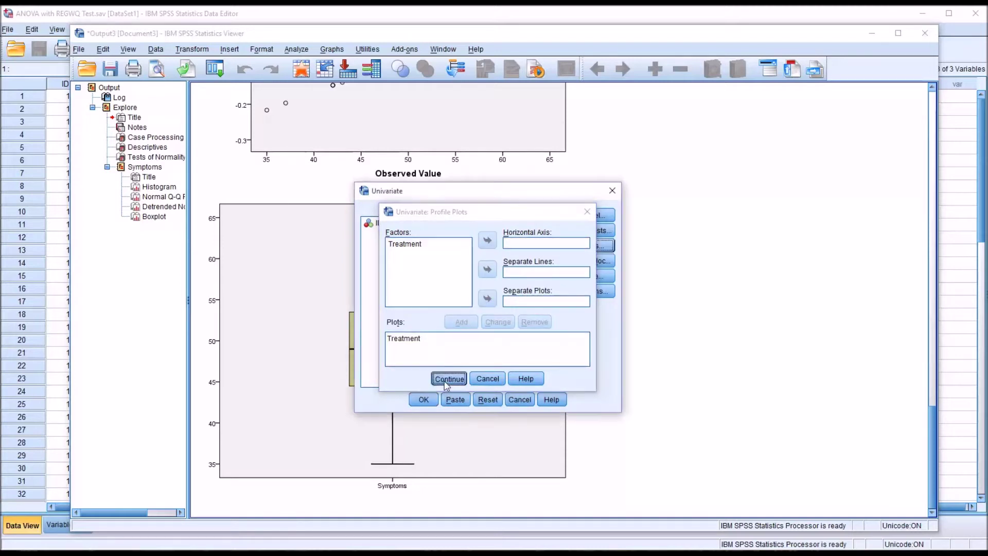
- Request estimated marginal means for Treatment, plus descriptive statistics, estimates of effect size and homogeneity tests
click(593, 292)
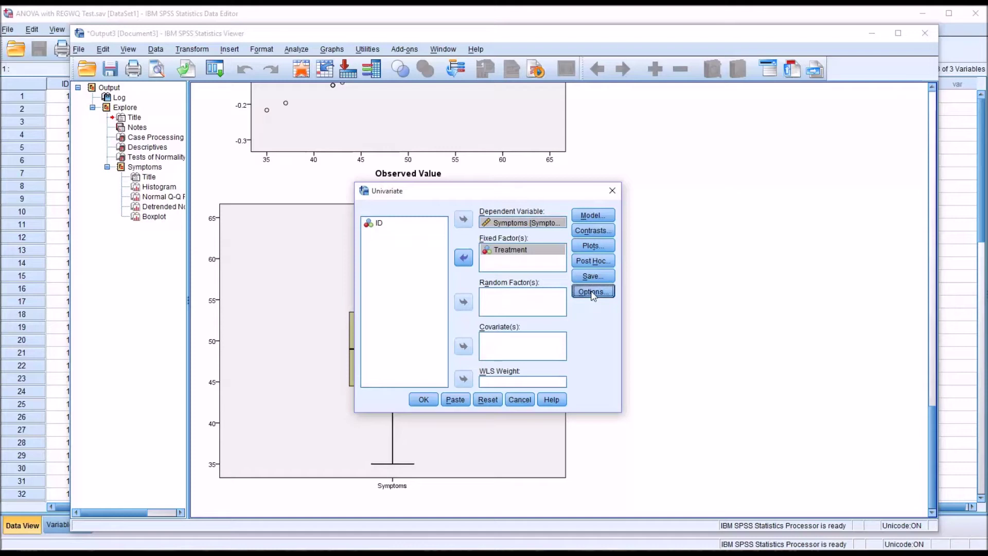
click(405, 227)
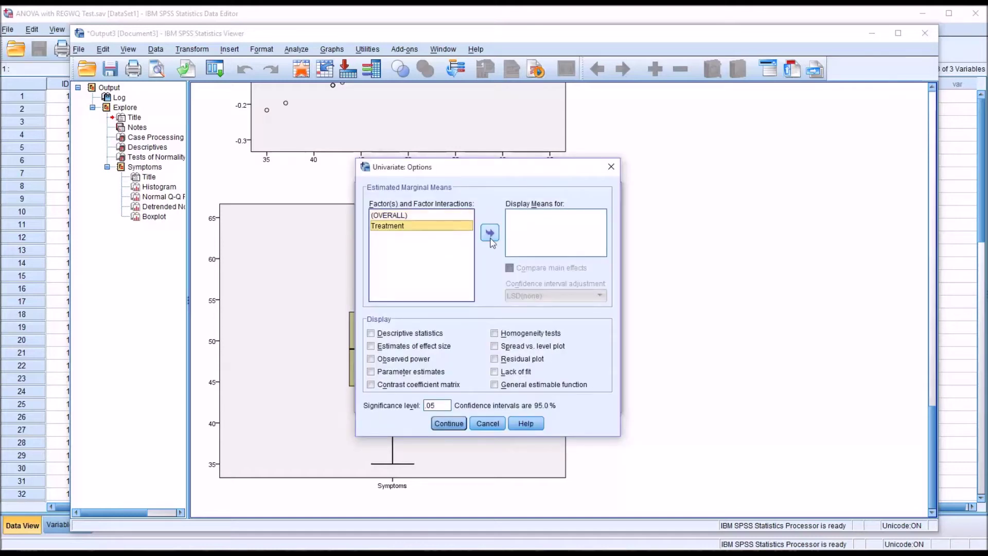
click(489, 234)
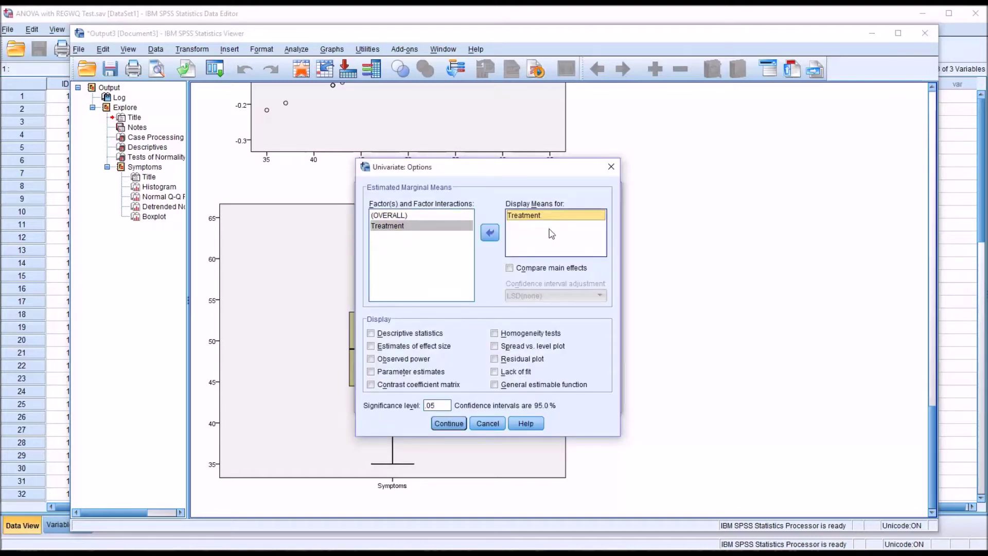
click(371, 333)
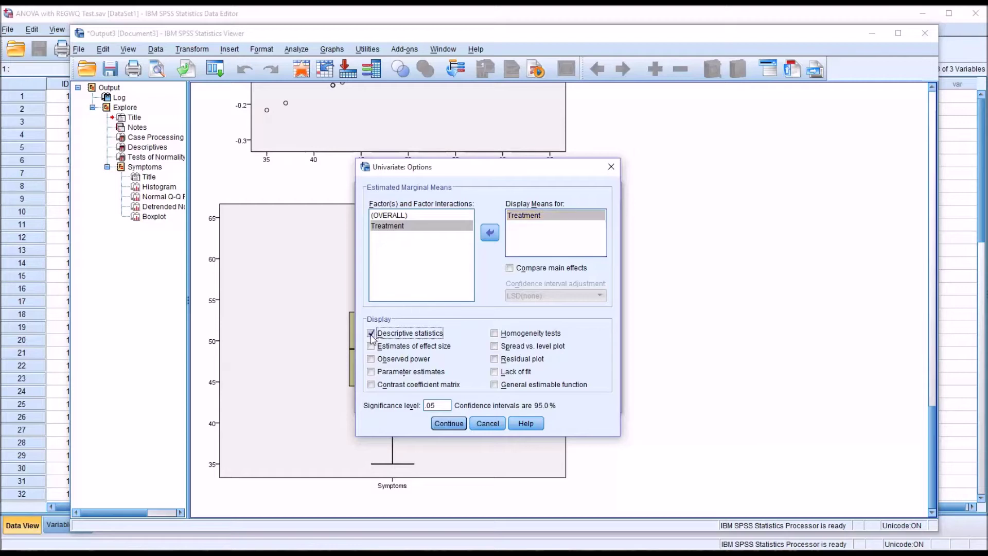
click(371, 347)
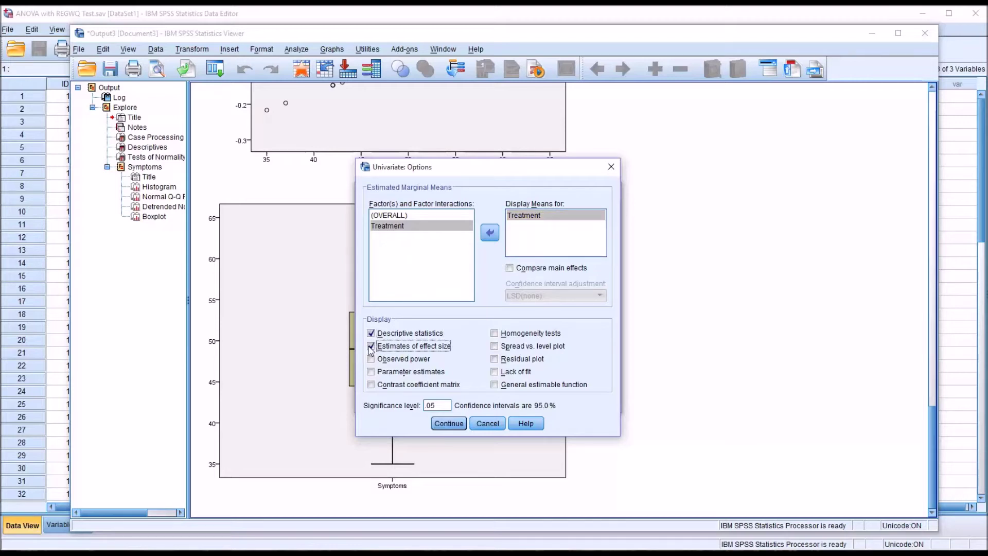
click(493, 334)
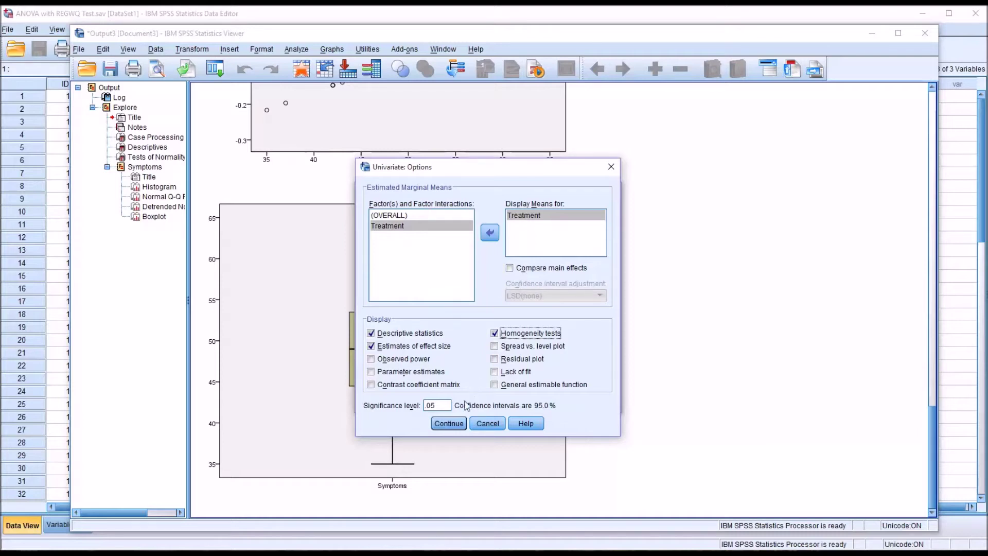
click(442, 424)
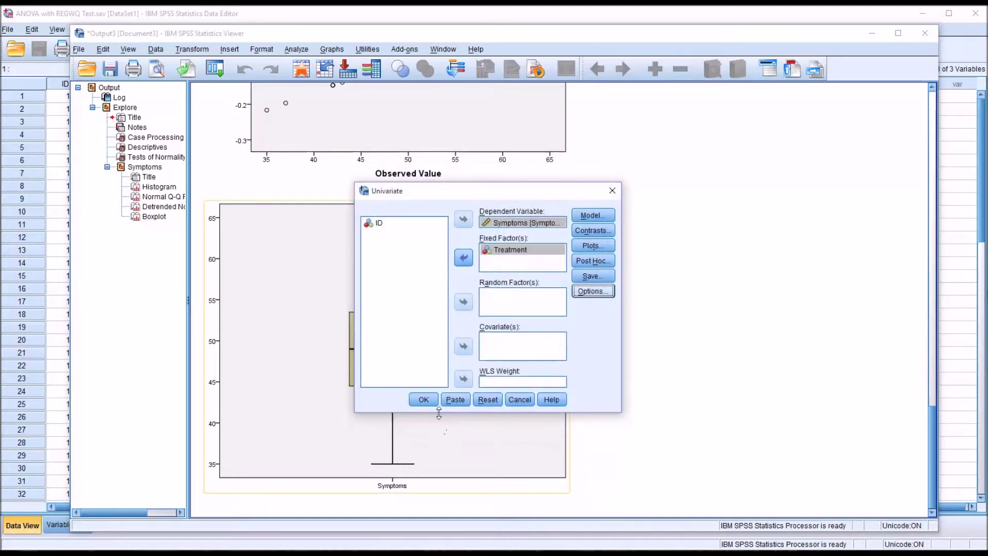
- Request R-E-G-W-Q and Tukey post hoc tests for Treatment, leaving Games-Howell off, and run the Univariate analysis
click(584, 262)
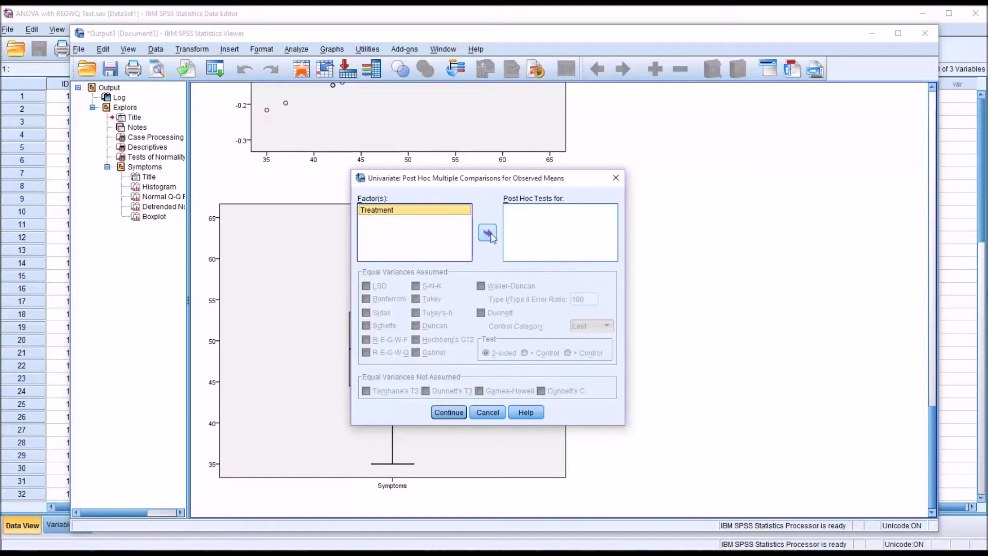
click(488, 233)
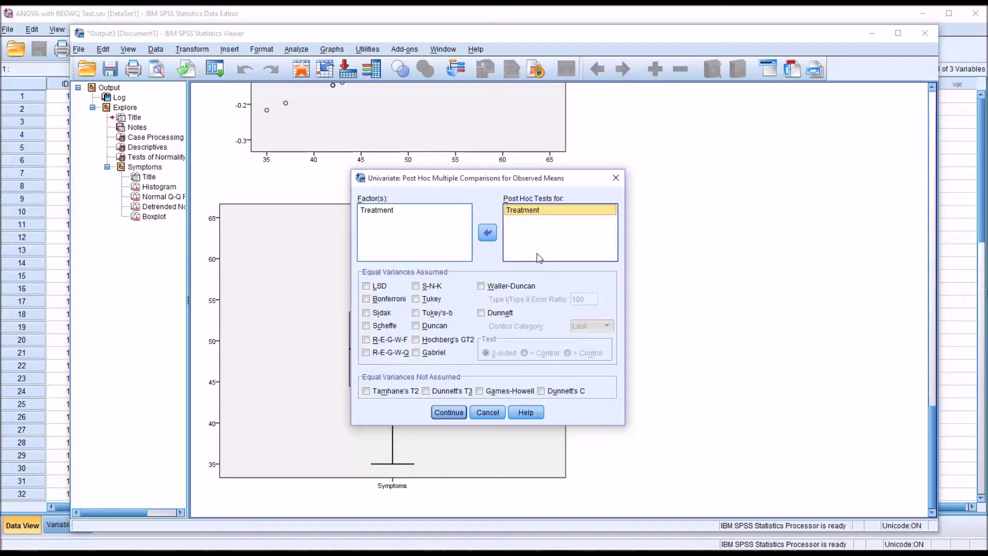
click(365, 354)
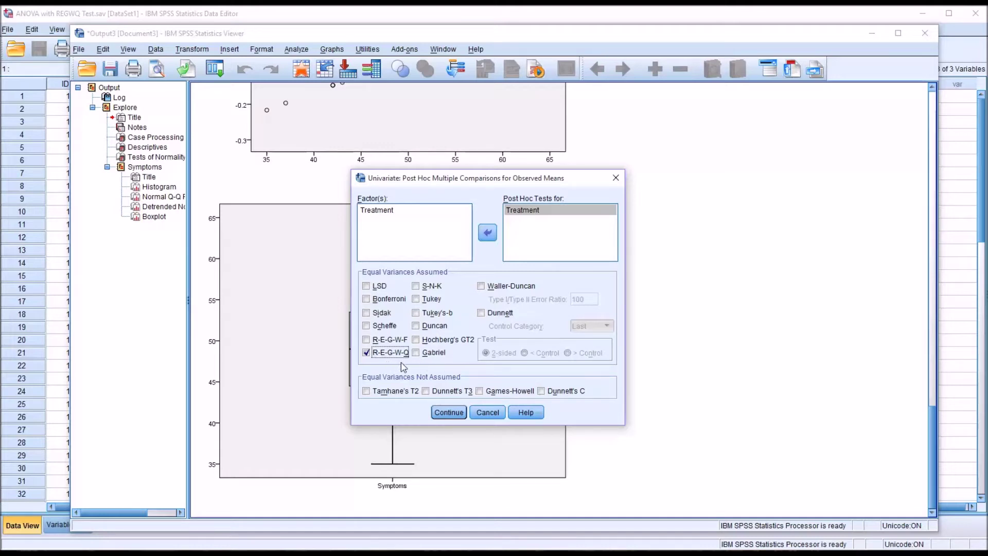
click(418, 299)
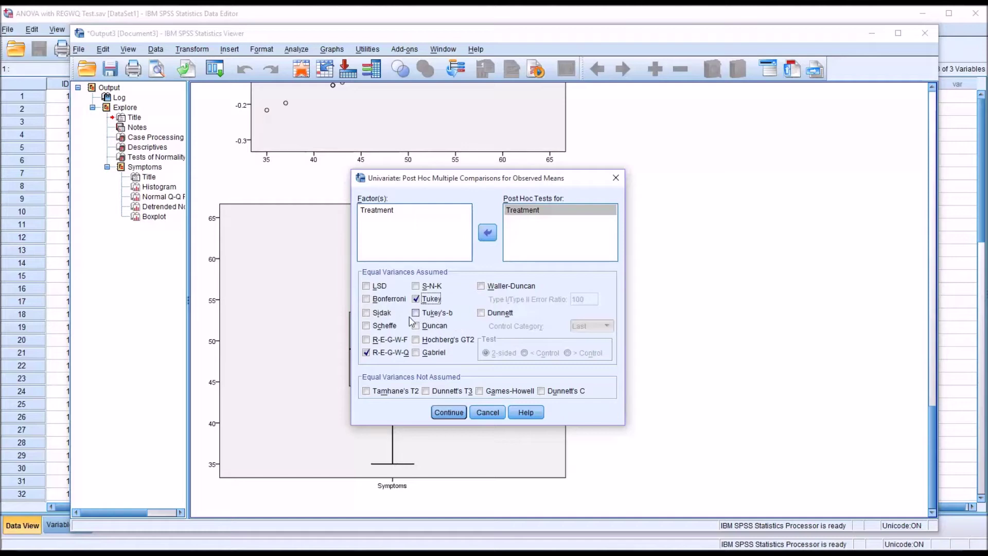
click(365, 352)
click(480, 392)
click(480, 394)
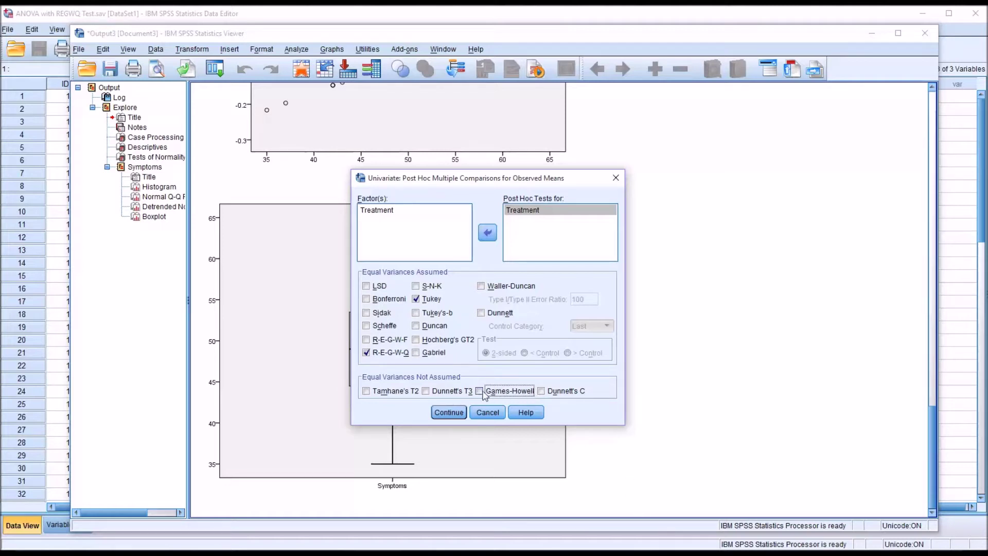
click(450, 413)
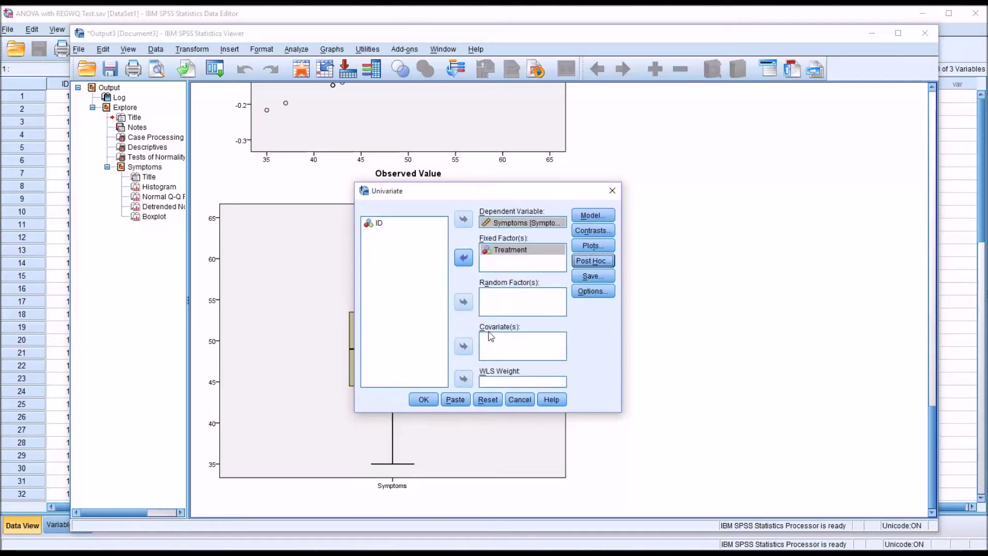
click(424, 399)
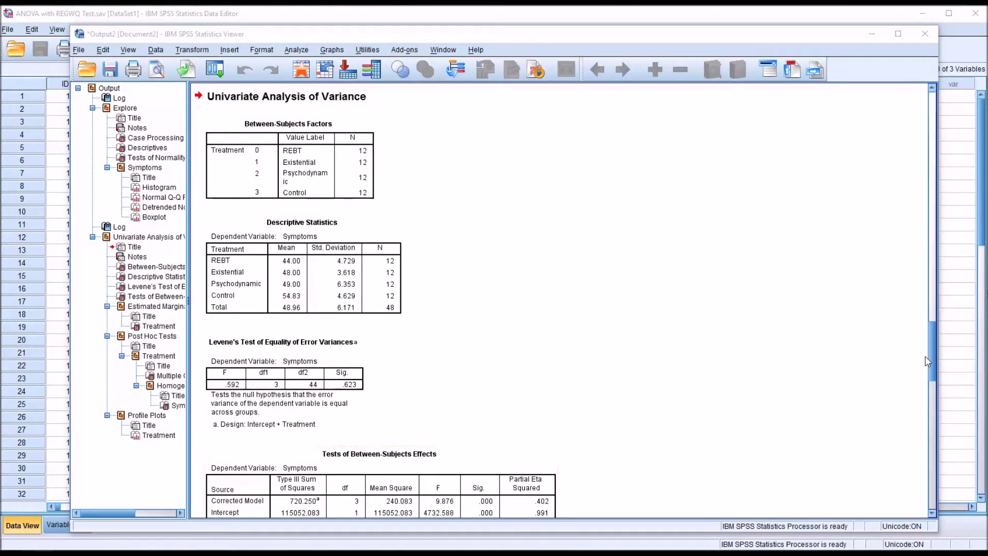
- Examine the Treatment effect in the Tests of Between-Subjects Effects table and the estimated marginal means by Treatment
drag(936, 355, 929, 400)
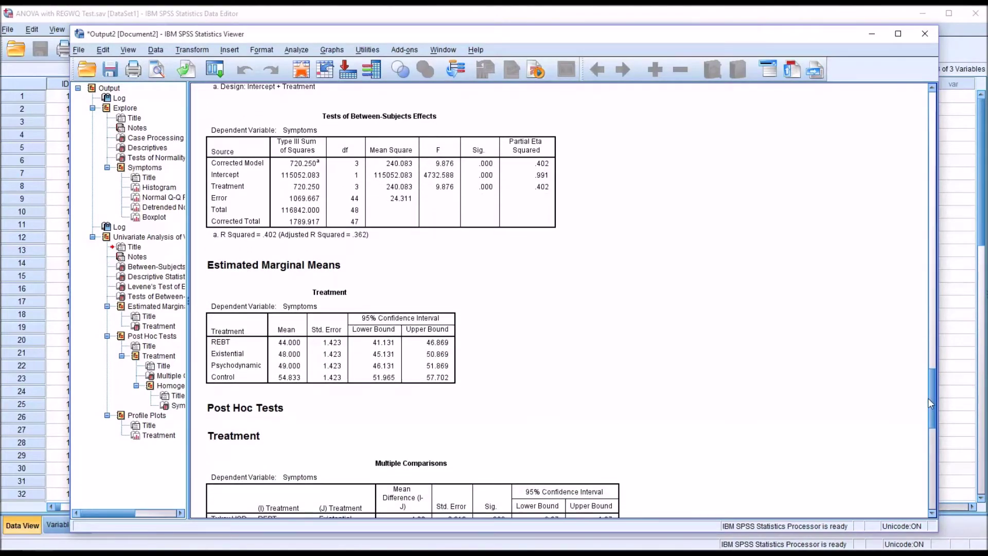
click(250, 212)
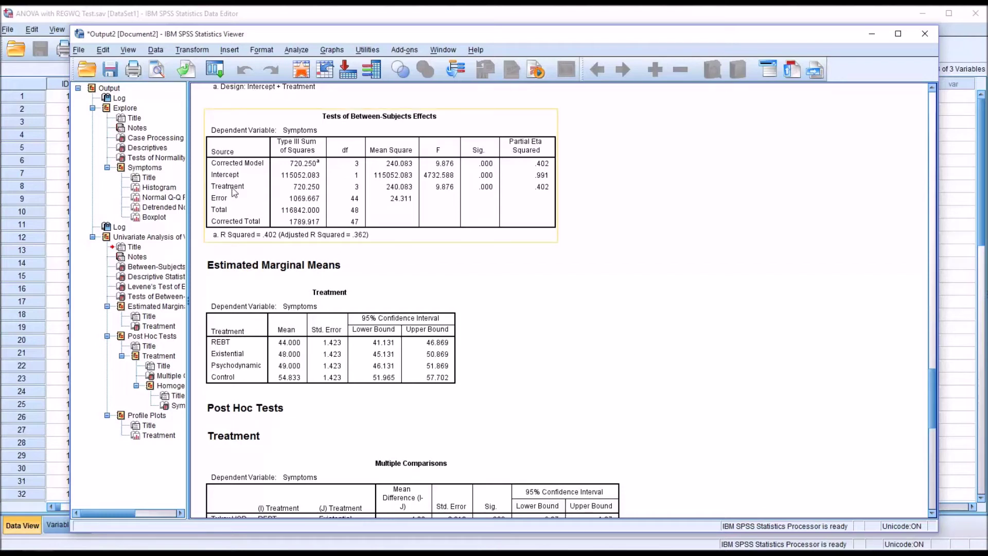
double_click(498, 197)
click(495, 239)
click(633, 231)
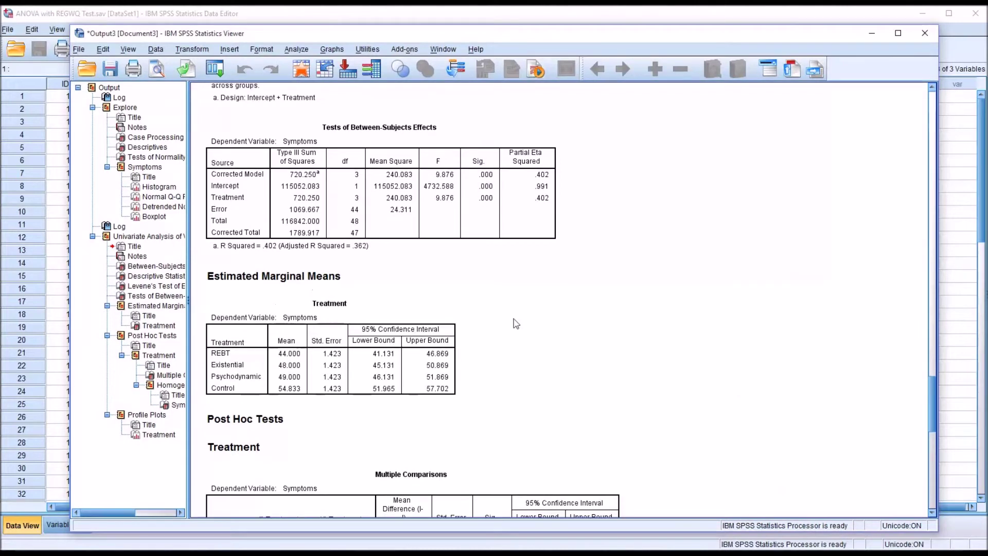
click(355, 308)
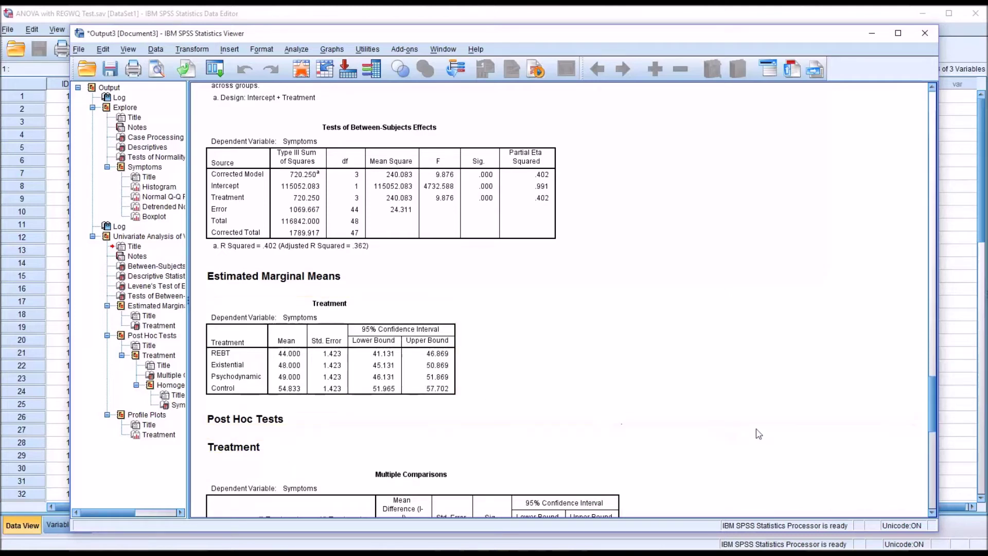
- Compare the Tukey HSD Multiple Comparisons with the Tukey and Ryan-Einot-Gabriel-Welsch Range groupings in the Homogeneous Subsets table
drag(932, 408, 936, 449)
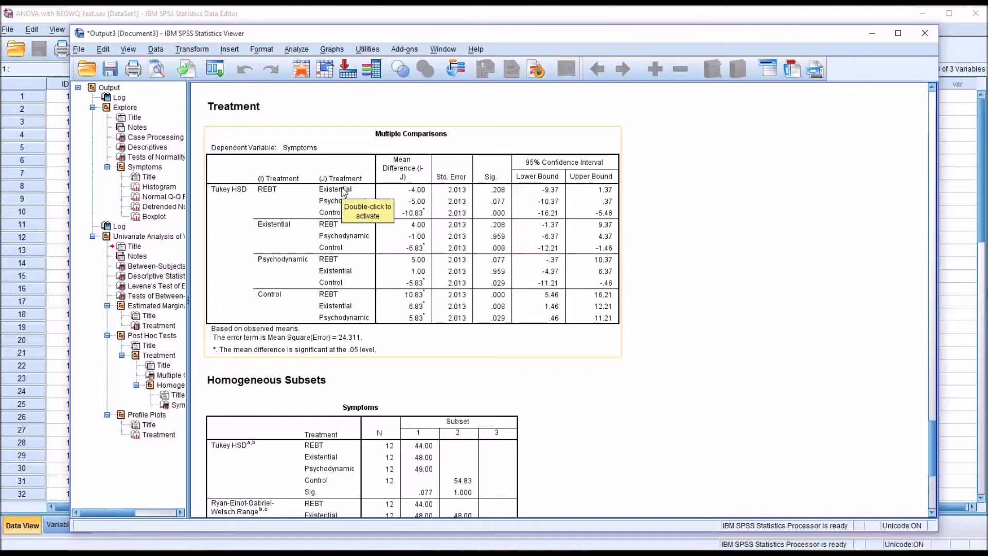
click(557, 419)
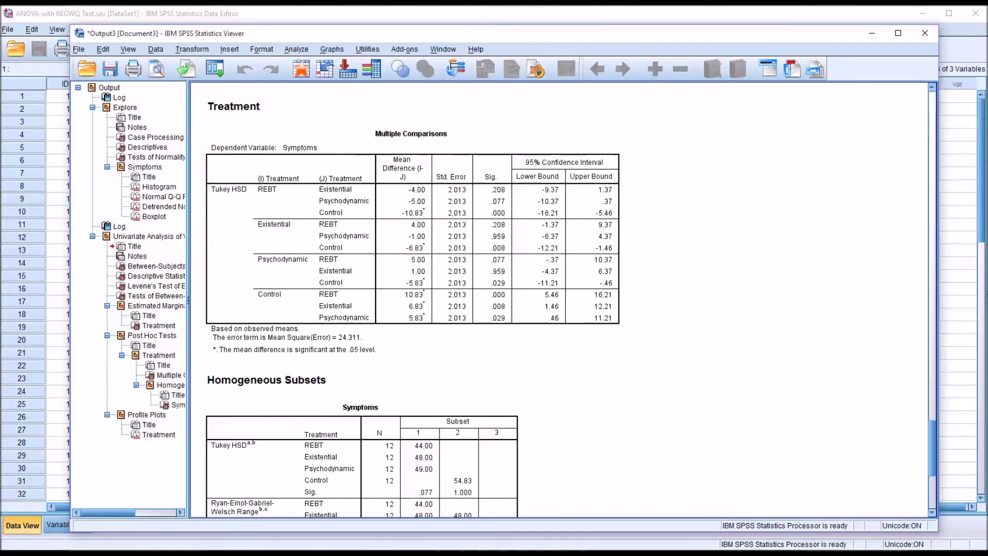
click(332, 278)
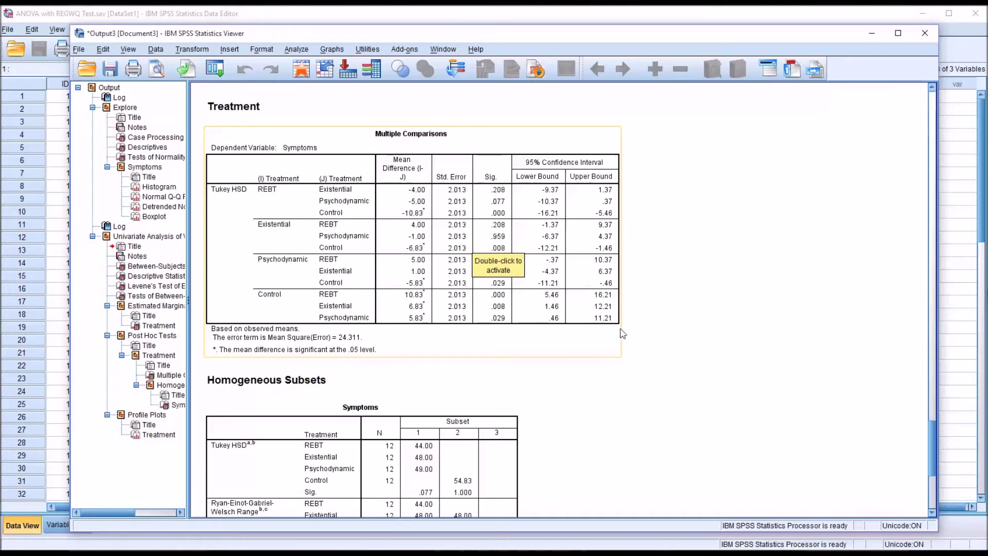
drag(932, 432, 932, 440)
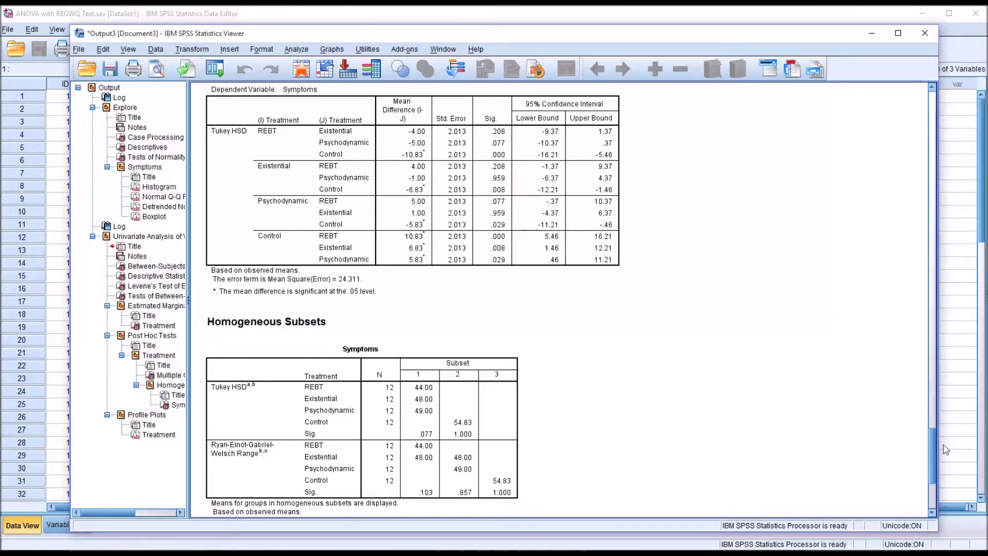
scroll(935, 447, up, 1)
scroll(935, 447, up, 3)
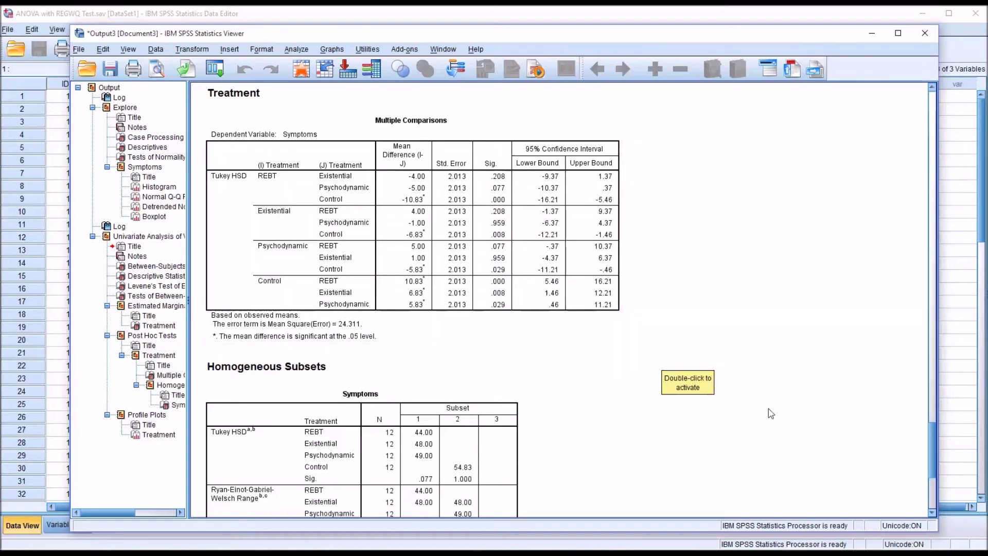
scroll(933, 455, down, 3)
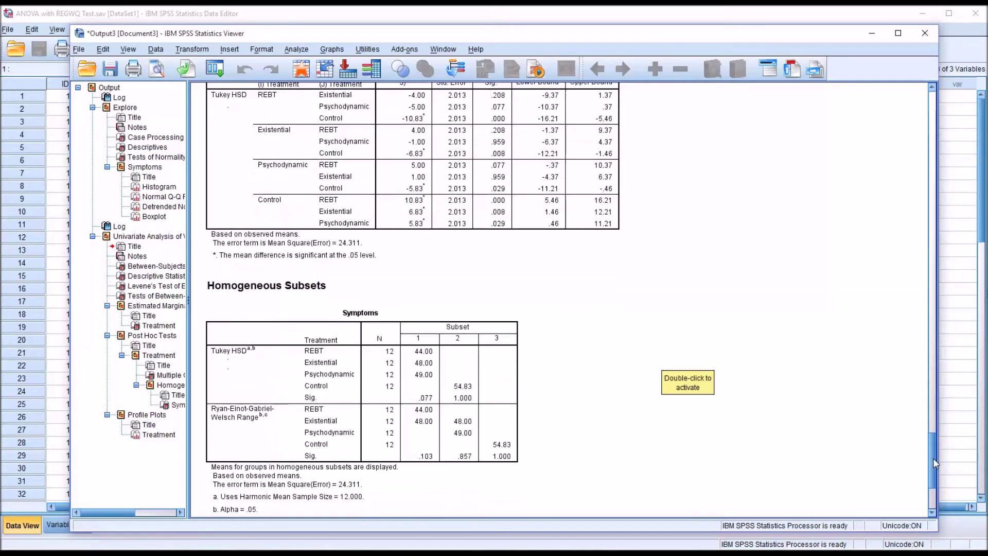
drag(933, 460, 920, 442)
click(430, 427)
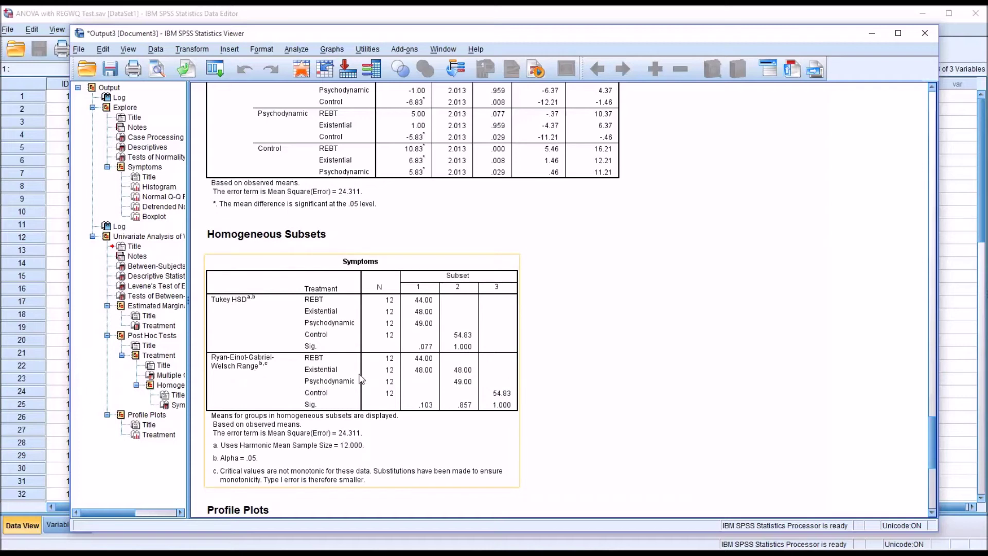
click(646, 447)
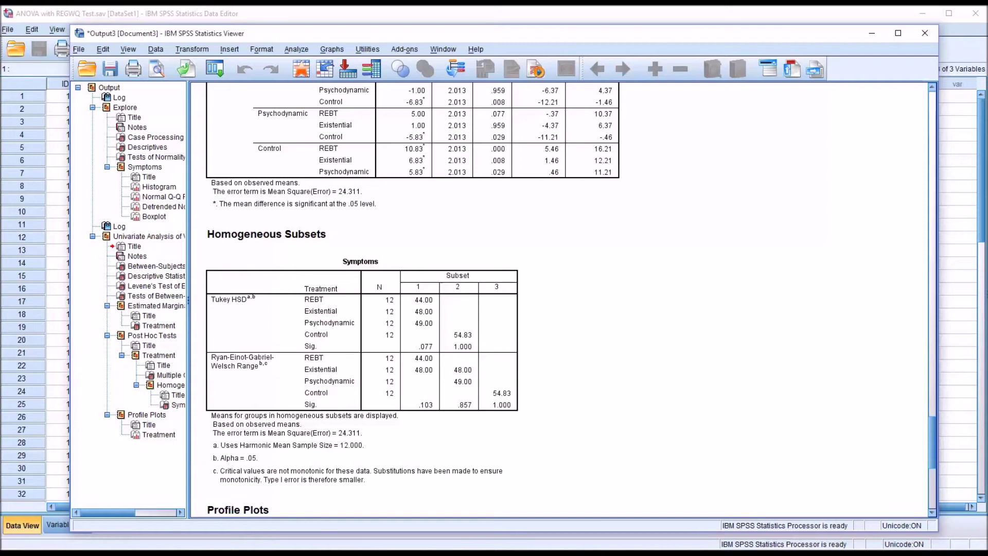
click(451, 423)
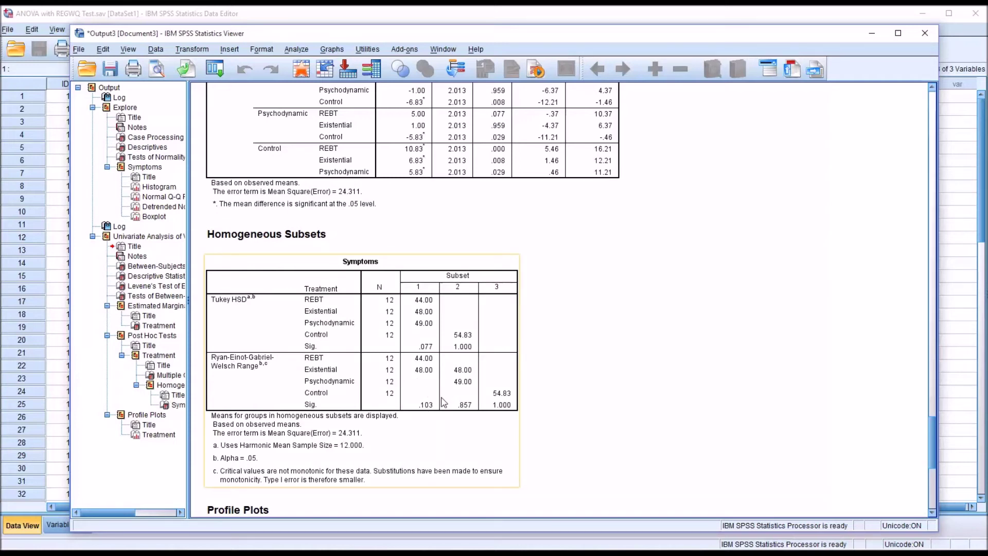
click(560, 463)
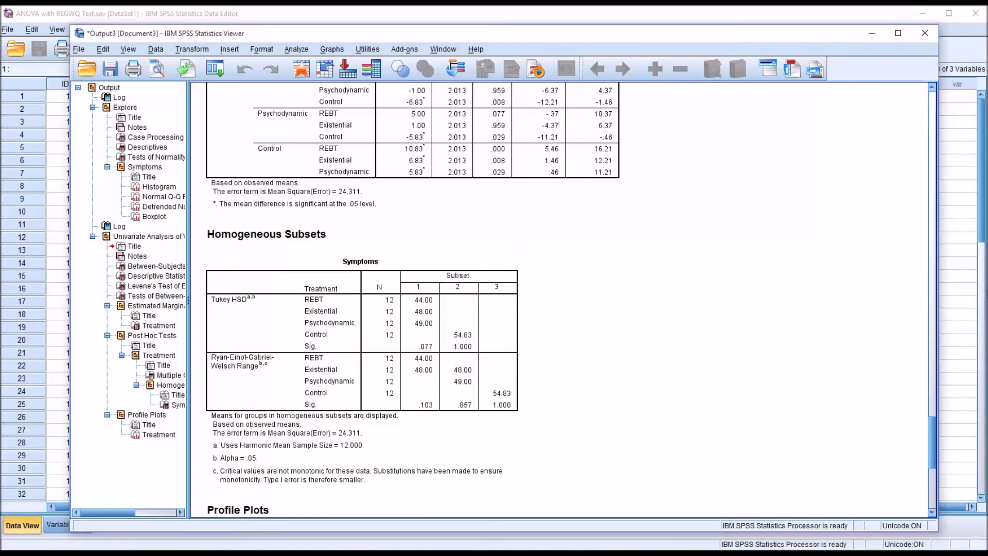
click(450, 432)
- Examine the profile plot of estimated marginal means of Symptoms alongside the Homogeneous Subsets table
scroll(933, 435, down, 1)
mouse_move(933, 437)
mouse_down()
mouse_move(931, 472)
mouse_move(928, 456)
mouse_up()
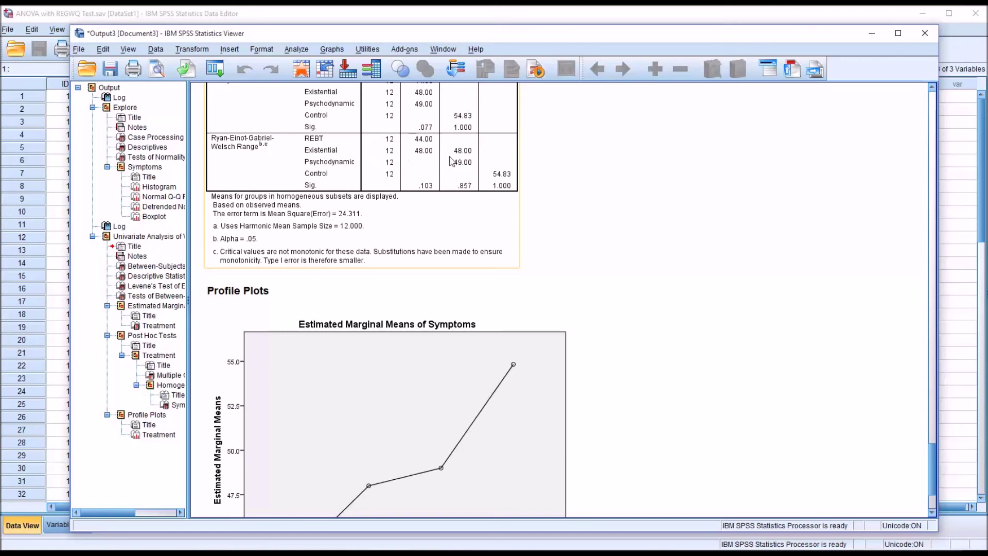
drag(934, 452, 934, 462)
click(532, 417)
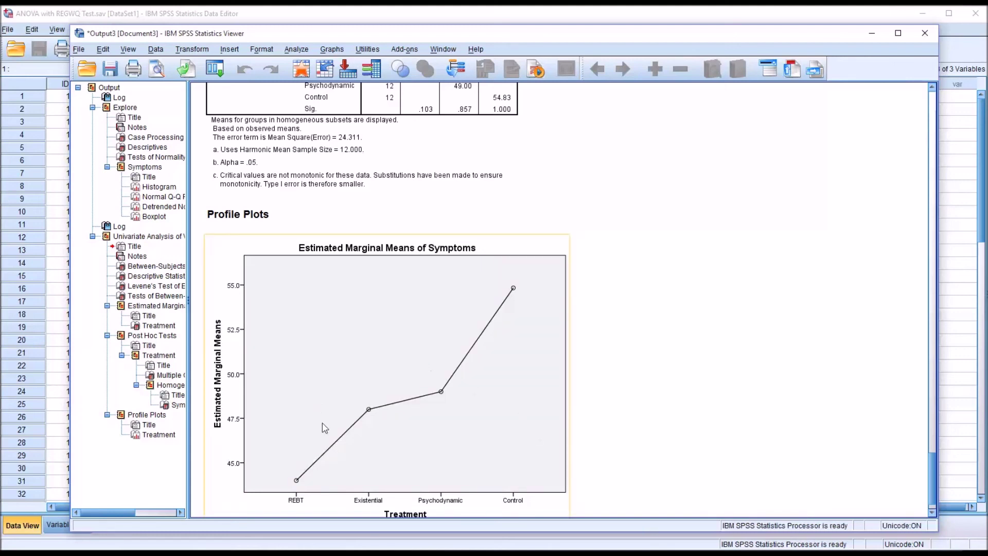
drag(932, 466, 931, 448)
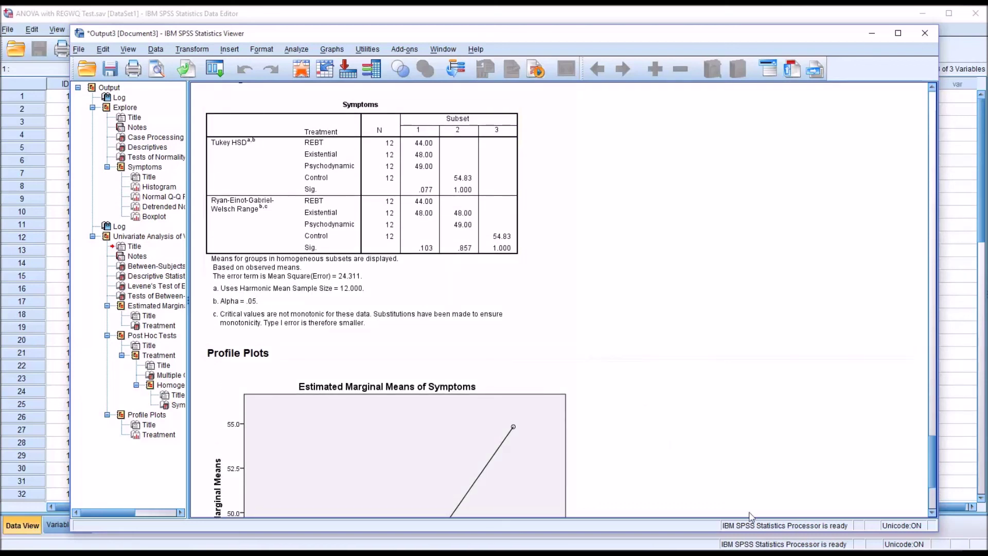
scroll(516, 315, down, 3)
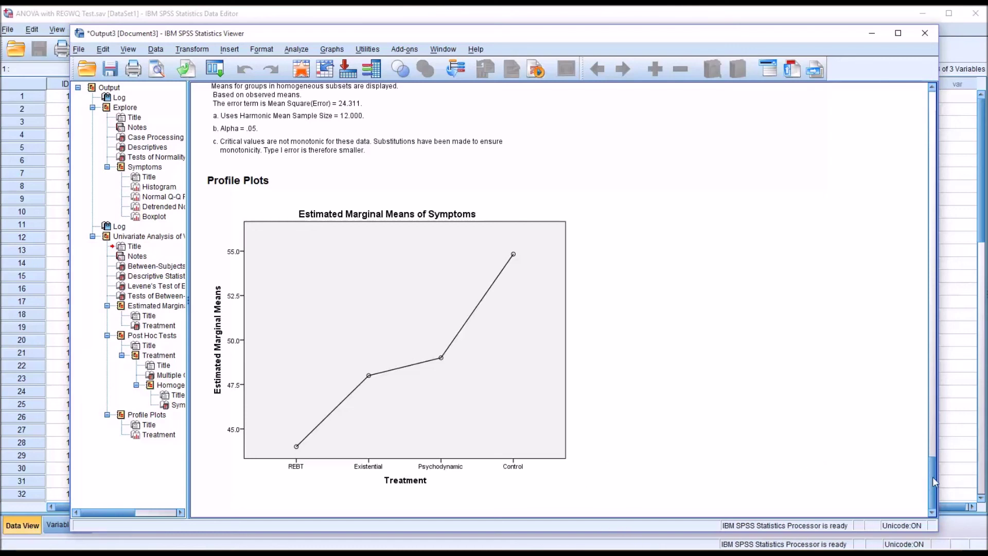
drag(934, 479, 928, 464)
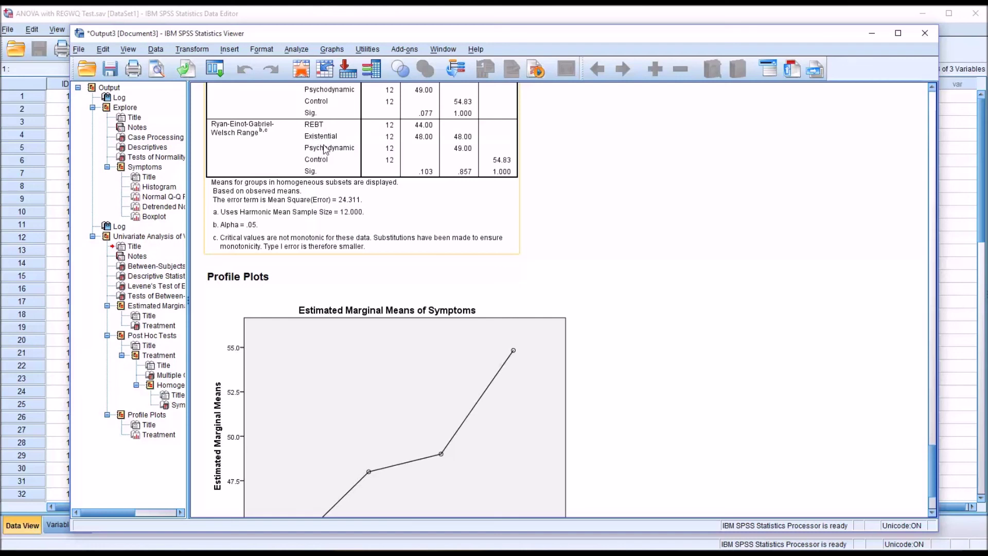
click(552, 263)
click(510, 246)
click(544, 175)
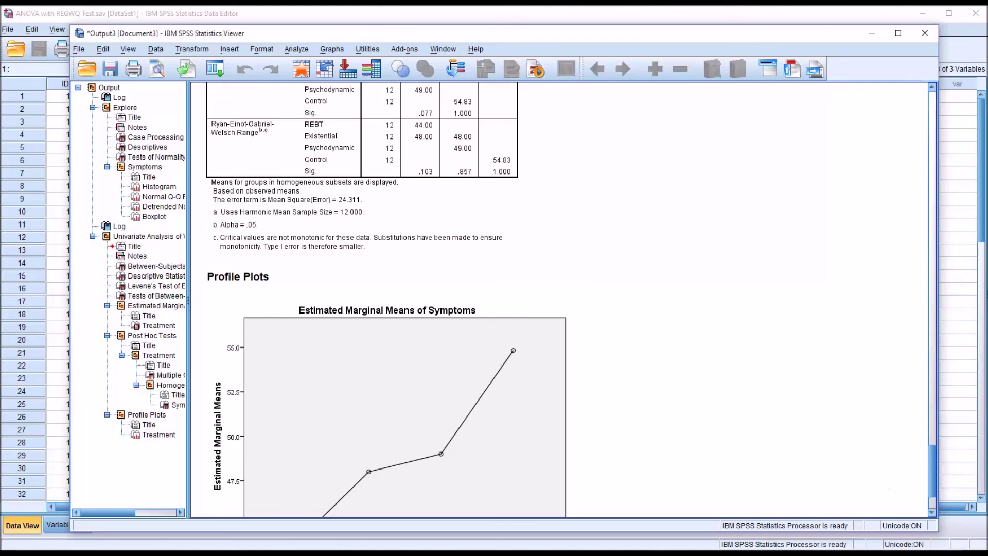
click(404, 193)
scroll(932, 467, down, 2)
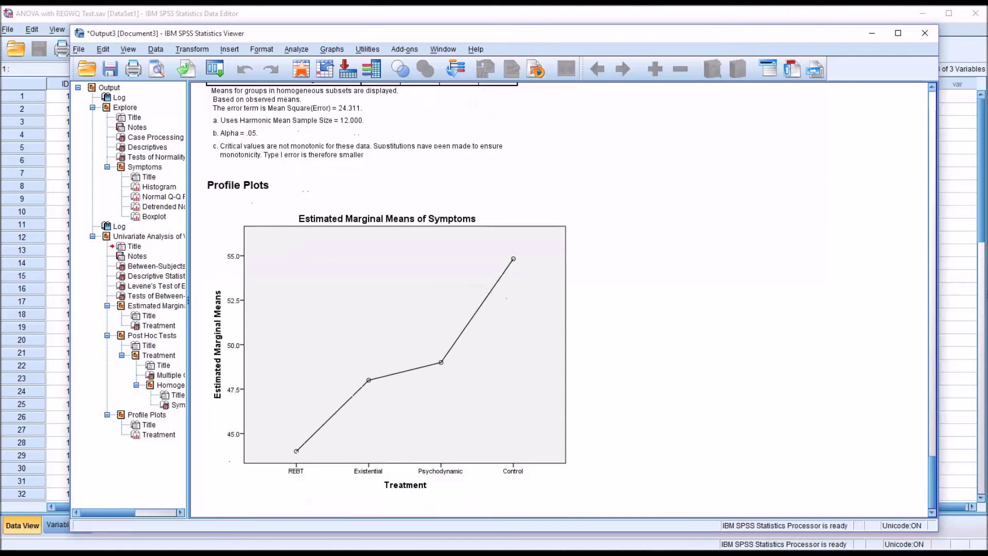